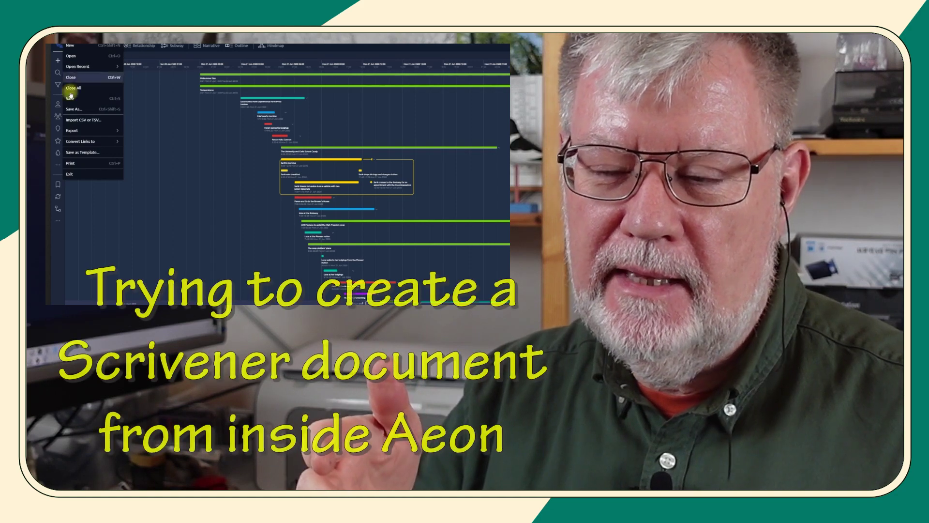
Open Aeon Timeline's Scrivener Sync panel from the left sidebar, reopening it when it closes.
{"action": "mouse_move", "coordinate": [76, 130]}
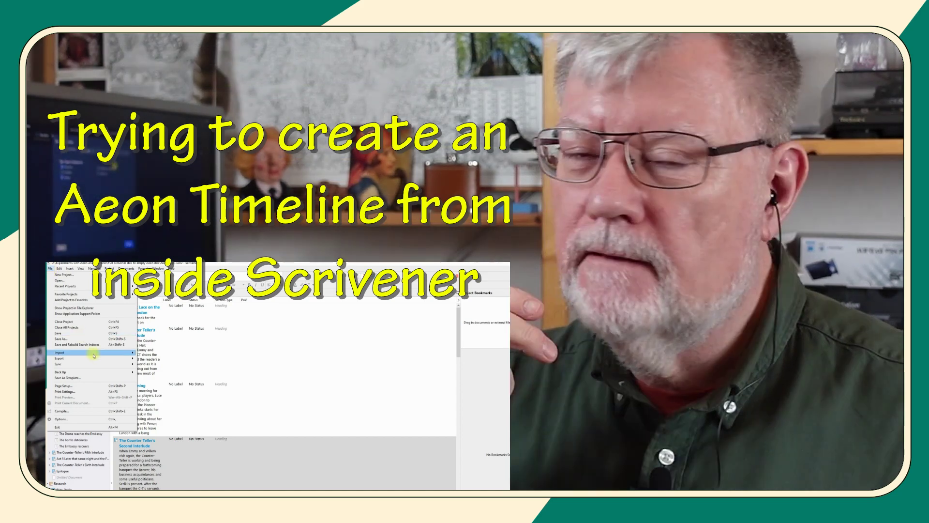
{"action": "mouse_move", "coordinate": [96, 358]}
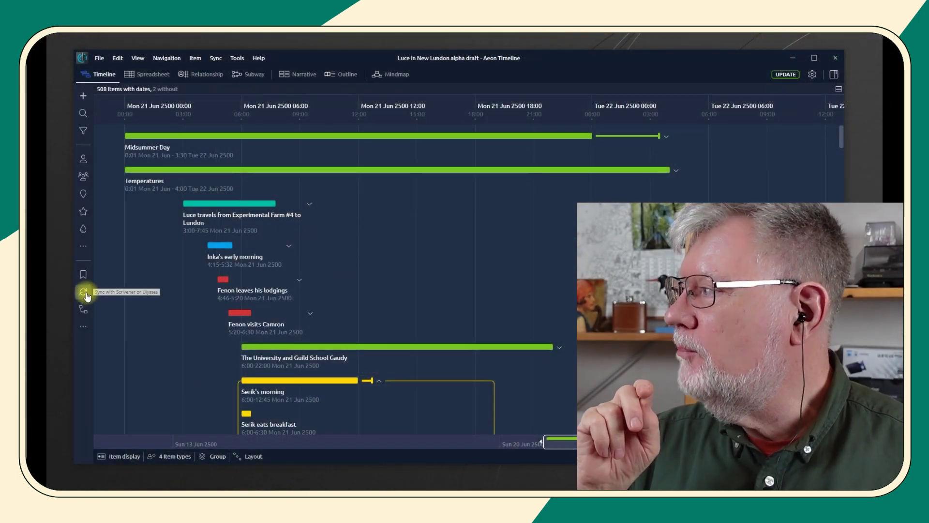
{"action": "left_click", "coordinate": [84, 293]}
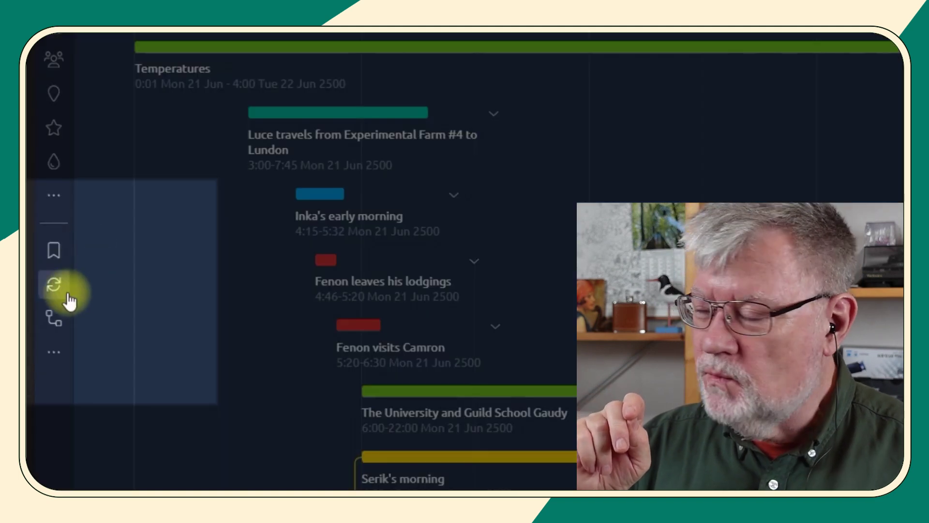
{"action": "left_click", "coordinate": [59, 287]}
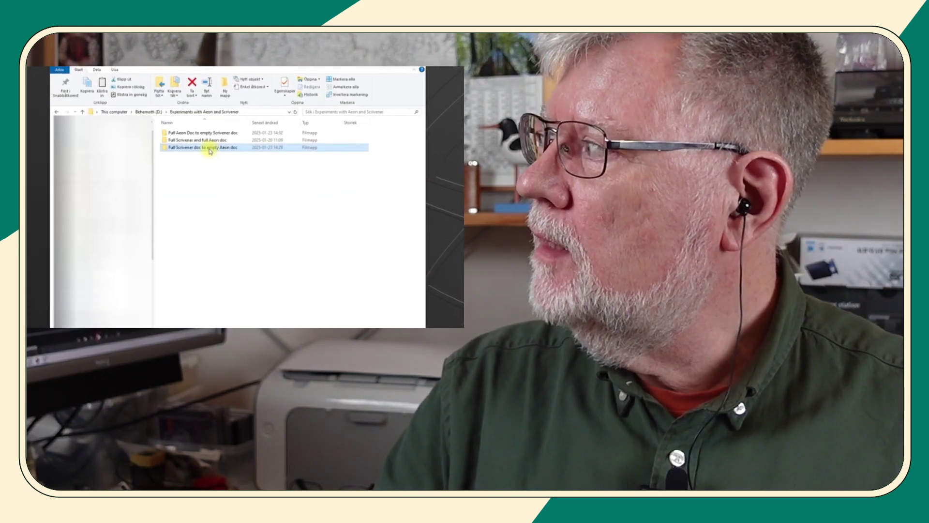
Inspect the Novelbkp1.scrivx project inside the Full Scrivener doc to empty Aeon doc folder.
{"action": "double_click", "coordinate": [210, 148]}
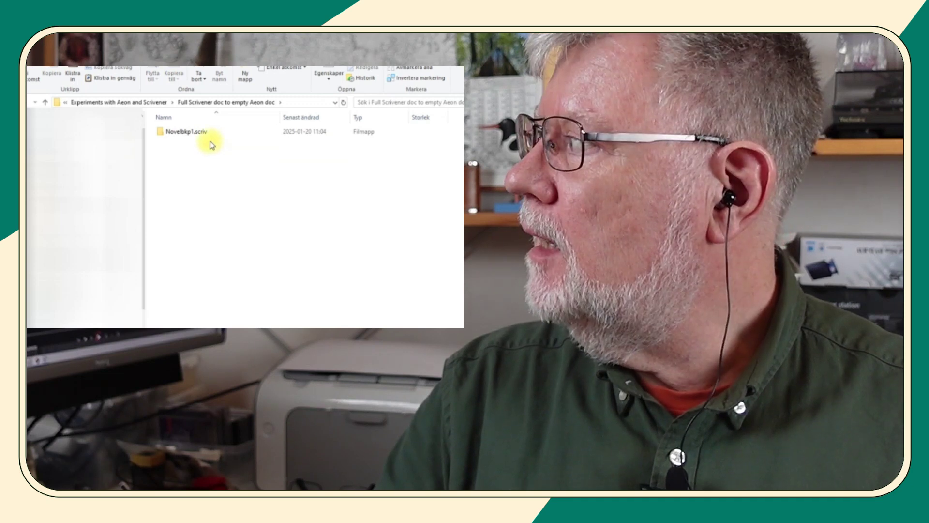
{"action": "double_click", "coordinate": [187, 132]}
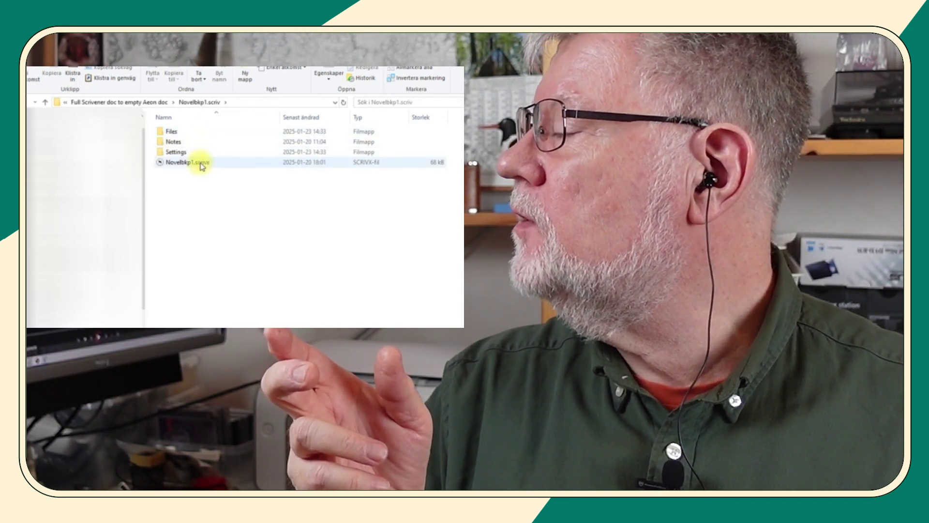
{"action": "left_click", "coordinate": [201, 162]}
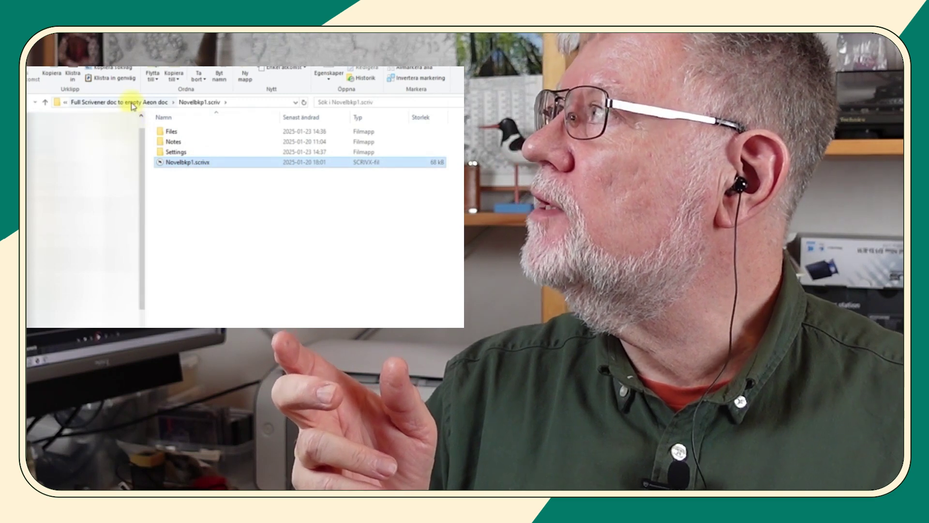
Go back up and open the Full Scrivener and full Aeon doc folder, selecting Novelbkp1.scriv.
{"action": "left_click", "coordinate": [132, 102]}
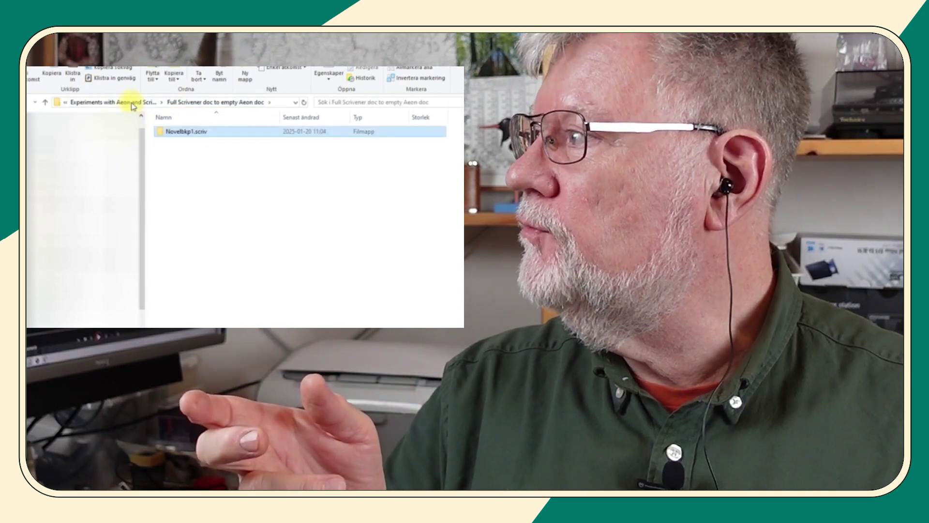
{"action": "left_click", "coordinate": [110, 104]}
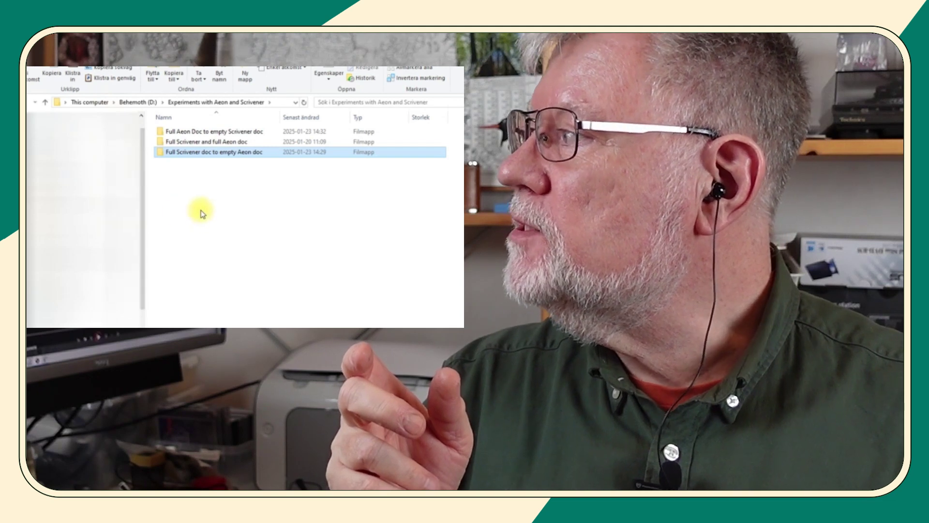
{"action": "left_click", "coordinate": [196, 131]}
{"action": "double_click", "coordinate": [220, 141]}
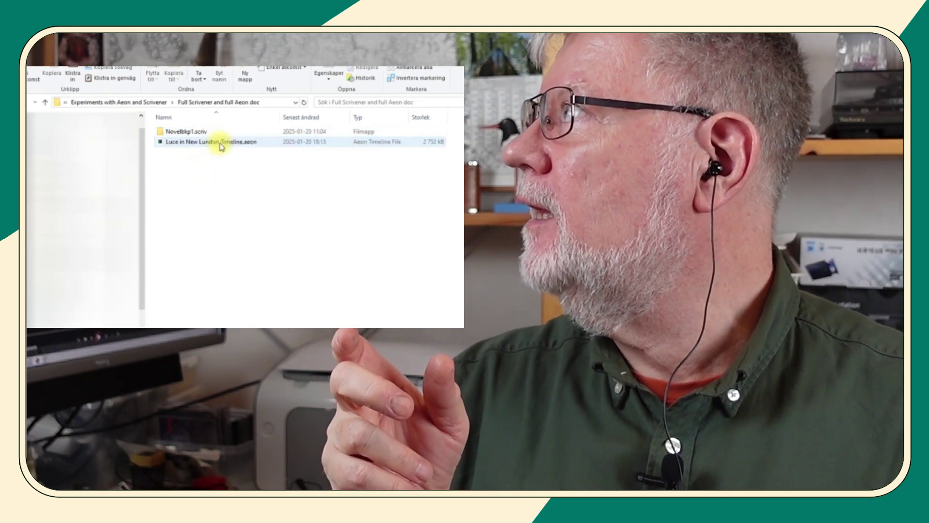
{"action": "left_click", "coordinate": [200, 131]}
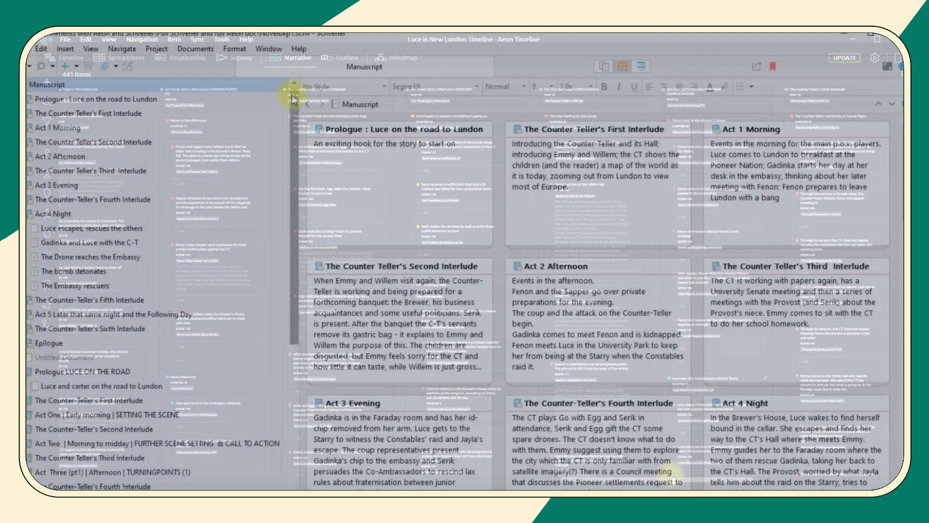
Scroll the Binder and Manuscript corkboard past the act and interlude cards to the later chapters.
{"action": "mouse_move", "coordinate": [294, 103]}
{"action": "left_mouse_down"}
{"action": "mouse_move", "coordinate": [292, 242]}
{"action": "mouse_move", "coordinate": [277, 117]}
{"action": "mouse_move", "coordinate": [283, 89]}
{"action": "left_mouse_up"}
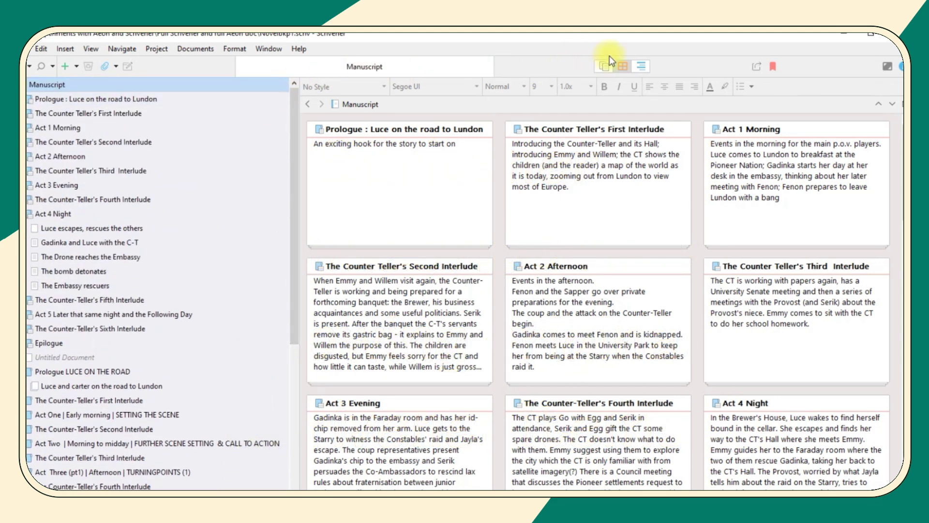
{"action": "left_click_drag", "start_coordinate": [900, 136], "coordinate": [896, 315]}
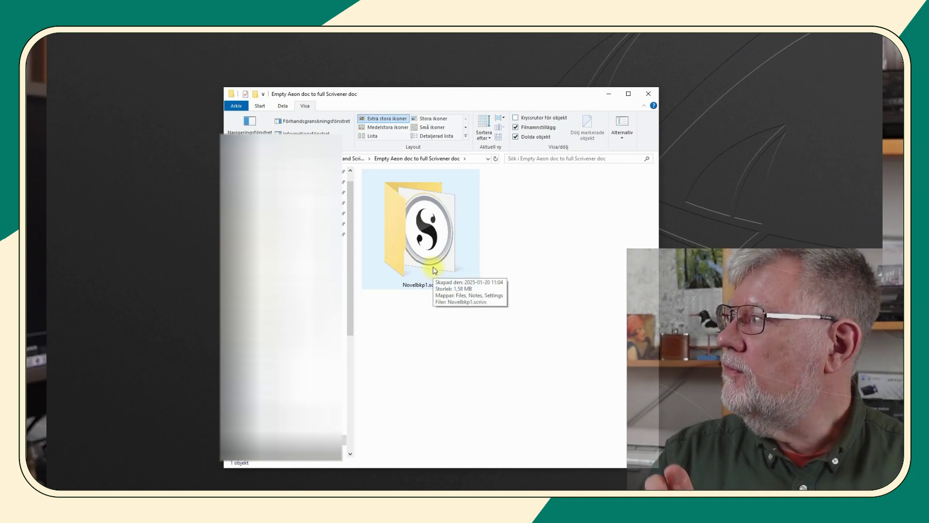
Look inside Novelbkp1.scriv in the Empty Aeon doc to full Scrivener doc folder, then start Aeon Timeline.
{"action": "double_click", "coordinate": [418, 237]}
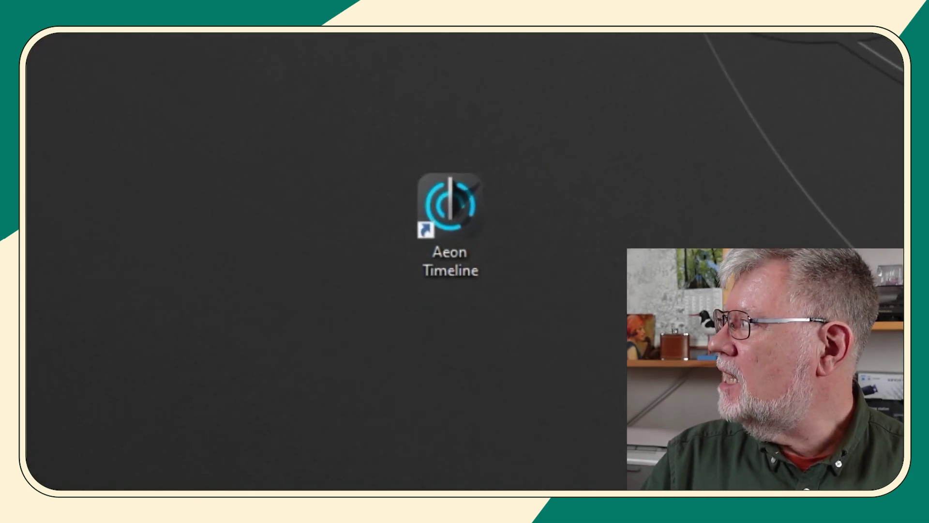
{"action": "double_click", "coordinate": [471, 216]}
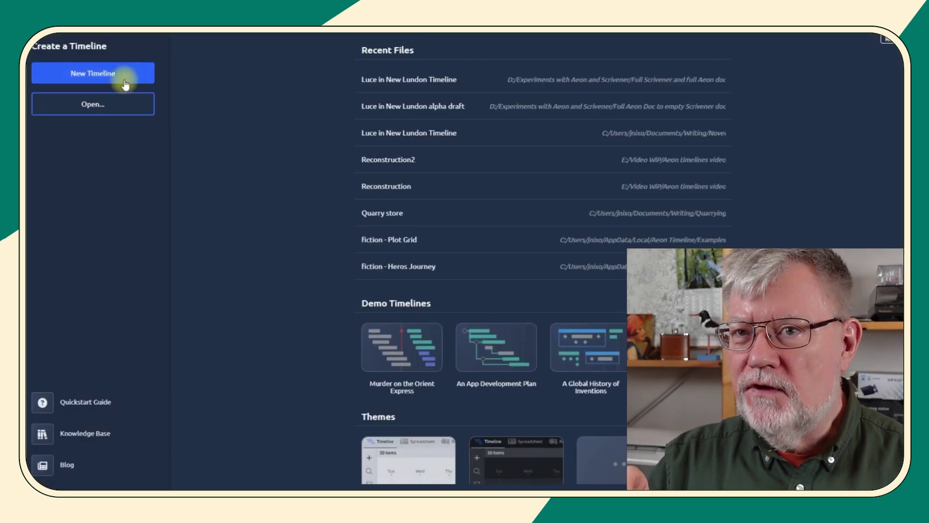
Create a new Fiction Story Timeline without example content.
{"action": "left_click", "coordinate": [114, 77]}
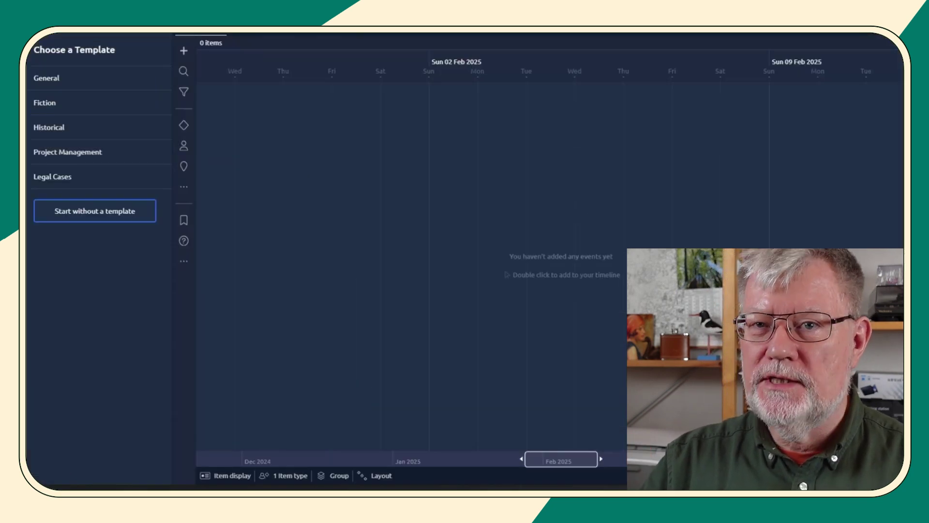
{"action": "left_click", "coordinate": [74, 105]}
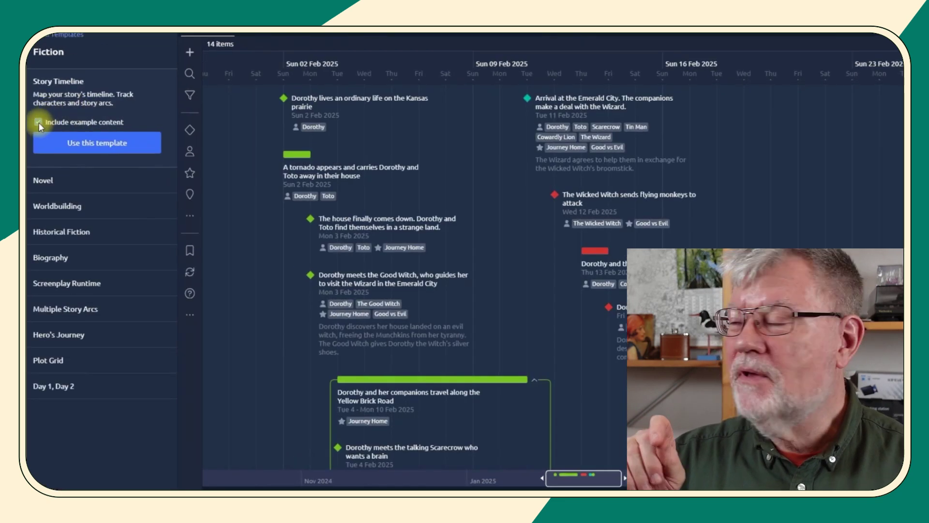
{"action": "left_click", "coordinate": [38, 123]}
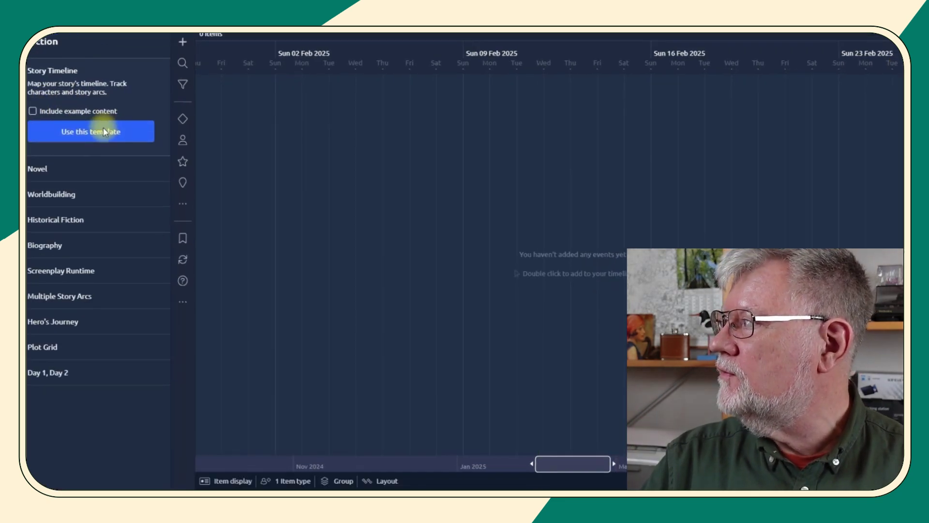
{"action": "left_click", "coordinate": [104, 142]}
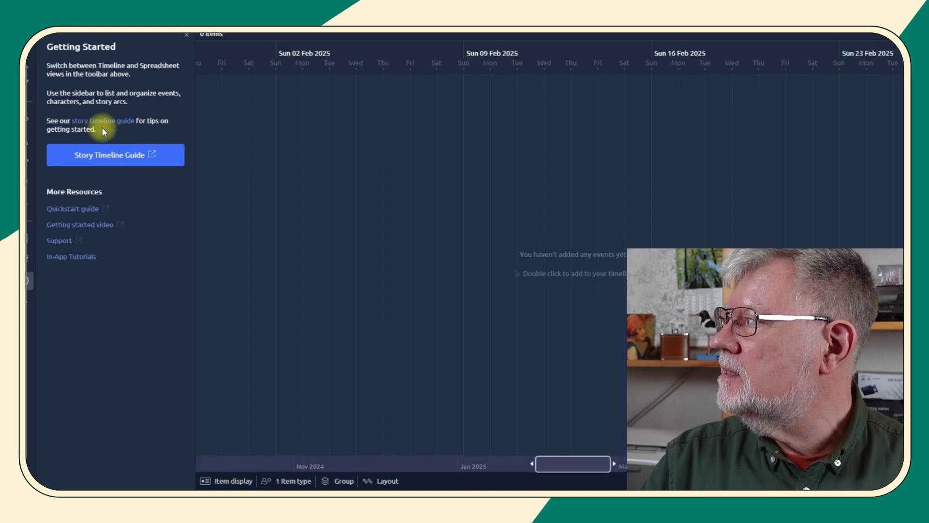
{"action": "left_click", "coordinate": [185, 35]}
Save the new timeline in the Empty Aeon doc to full Scrivener doc folder.
{"action": "left_click", "coordinate": [80, 47]}
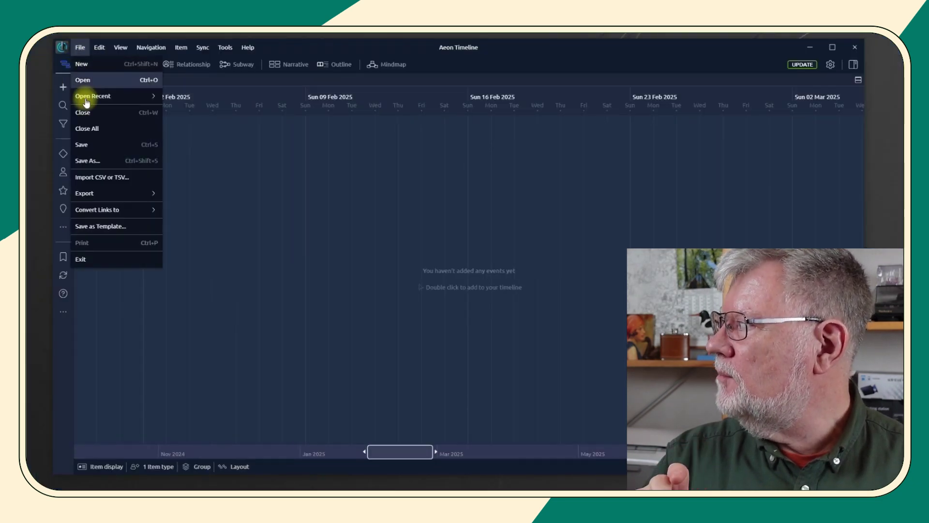
{"action": "left_click", "coordinate": [109, 159]}
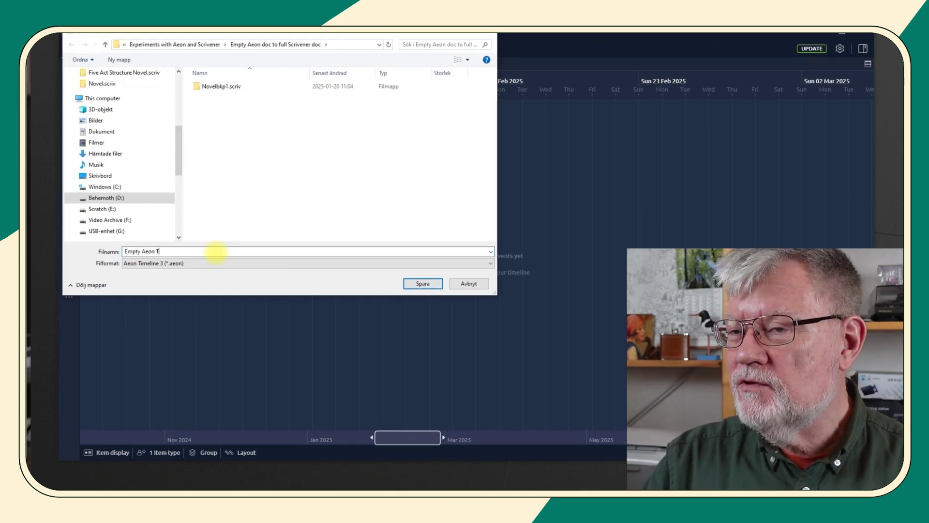
{"action": "left_click", "coordinate": [421, 284]}
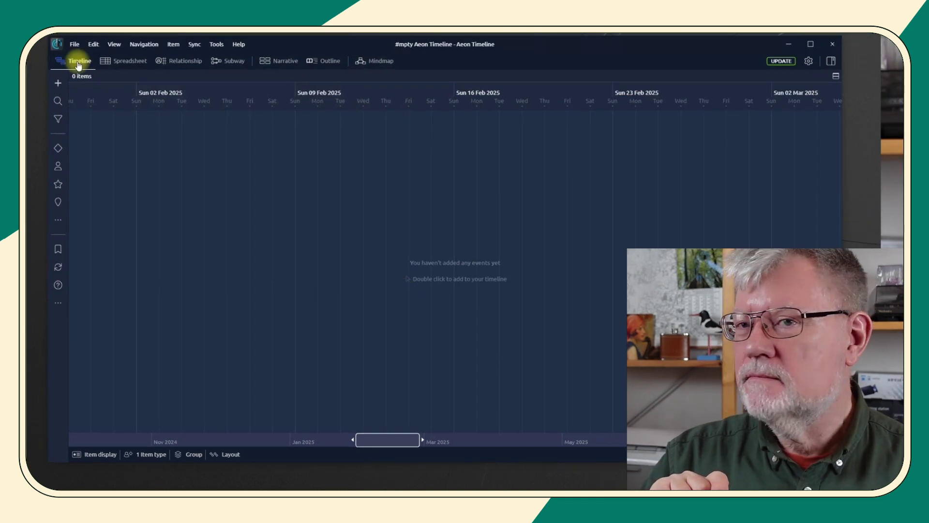
Confirm the Spreadsheet, Subway, Narrative and Outline views each show 0 items.
{"action": "left_click", "coordinate": [123, 65]}
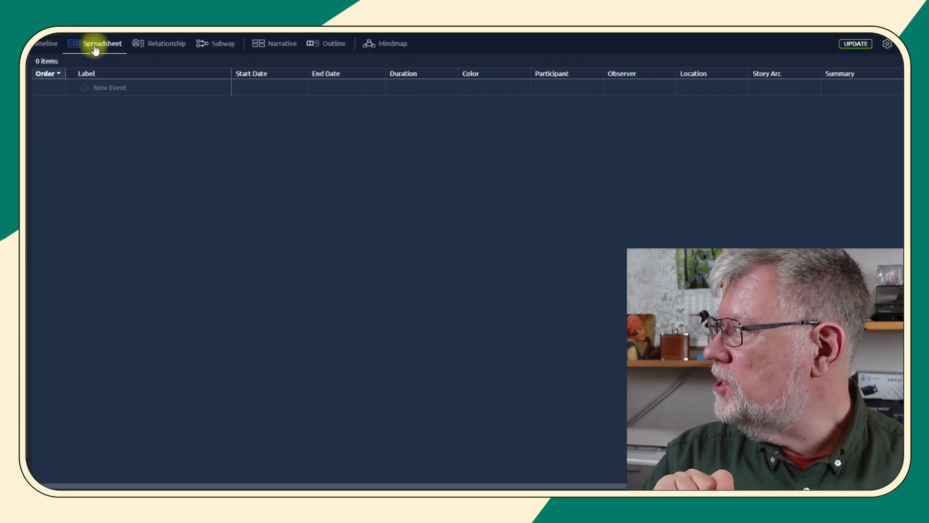
{"action": "left_click", "coordinate": [211, 46]}
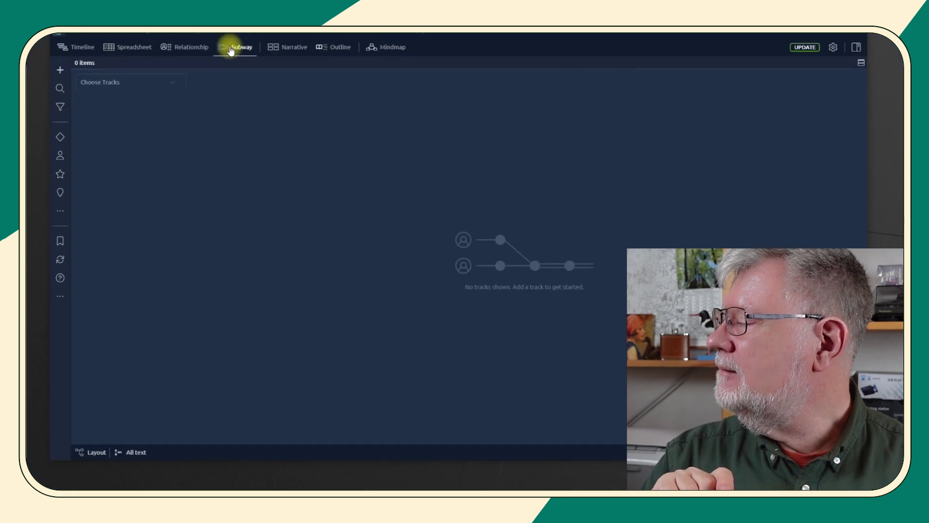
{"action": "left_click", "coordinate": [283, 51]}
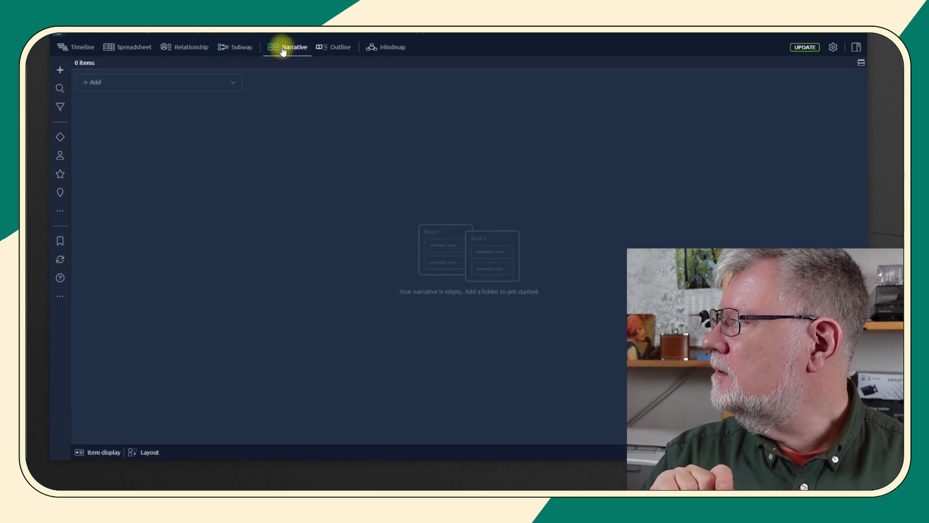
{"action": "left_click", "coordinate": [331, 48]}
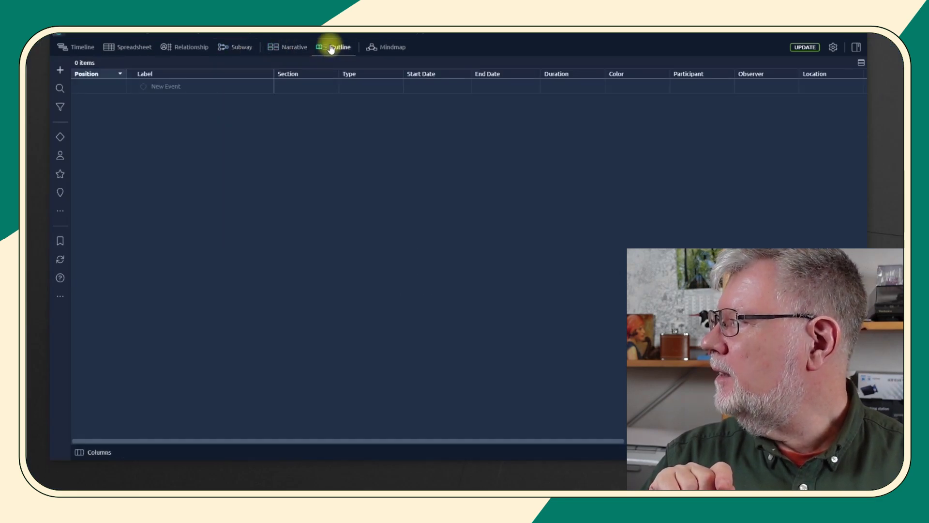
{"action": "left_click", "coordinate": [391, 48]}
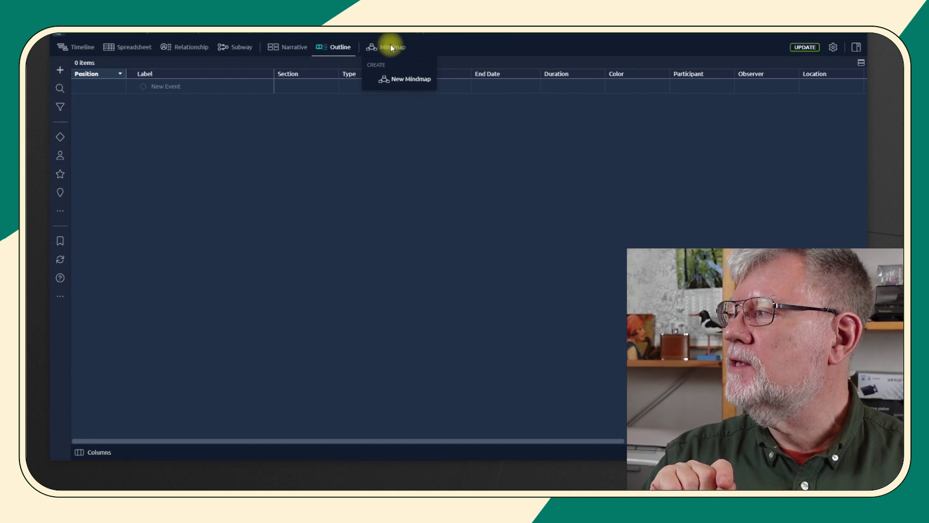
{"action": "left_click", "coordinate": [85, 54]}
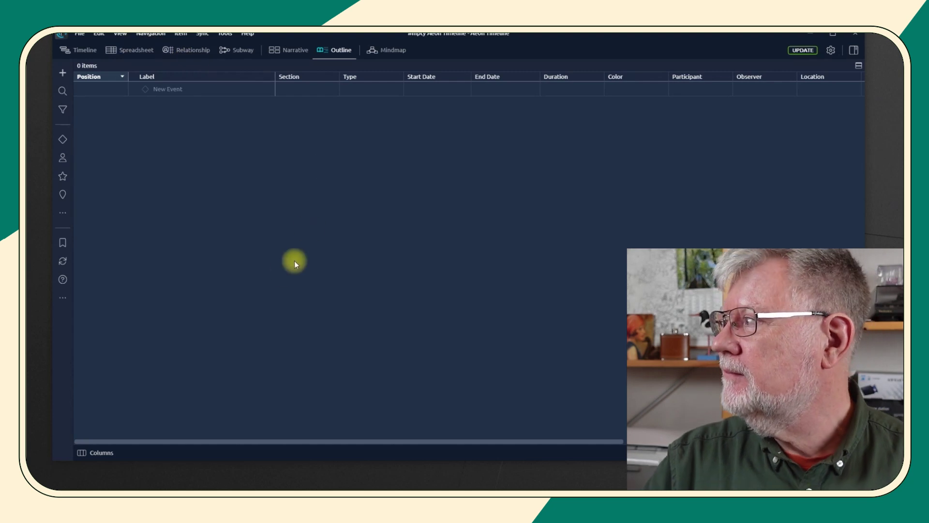
Set up syncing with Scrivener, choosing the Novelbkp1.scrivx project file as partner.
{"action": "left_click", "coordinate": [62, 264]}
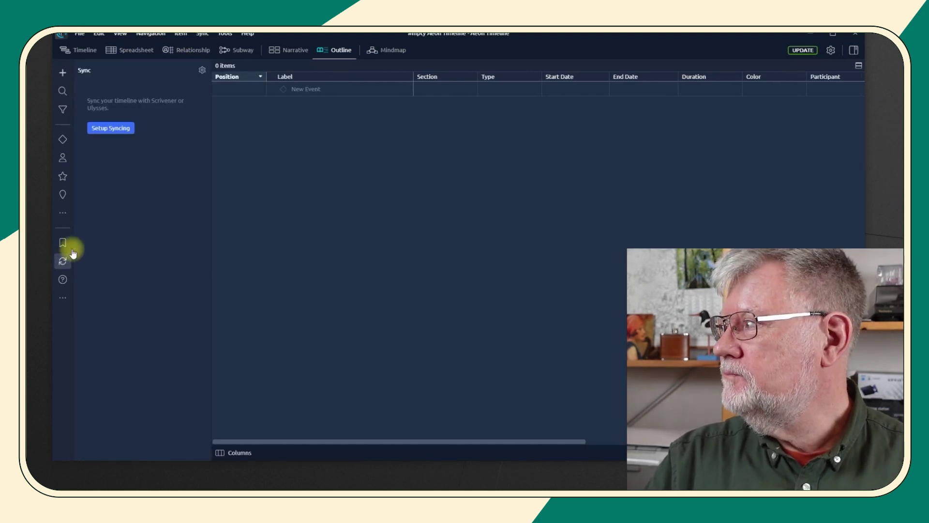
{"action": "left_click", "coordinate": [111, 131]}
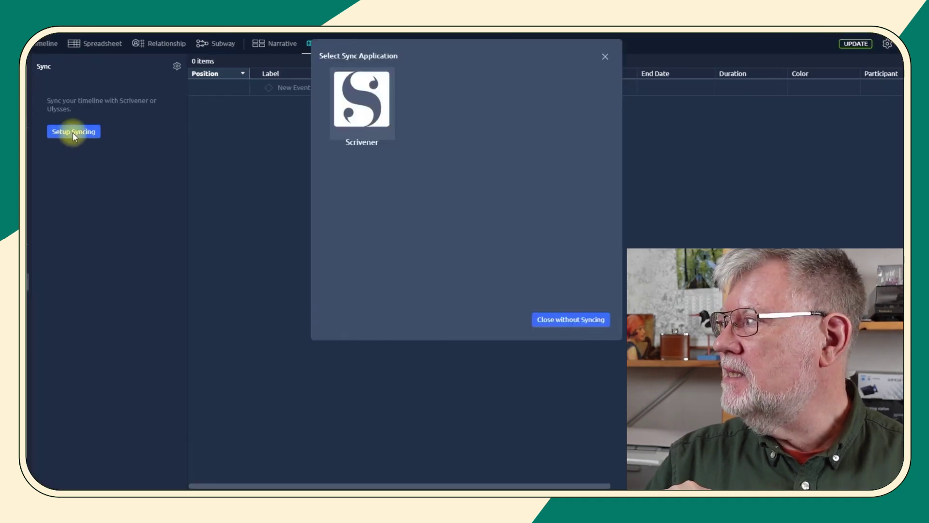
{"action": "left_click", "coordinate": [359, 98]}
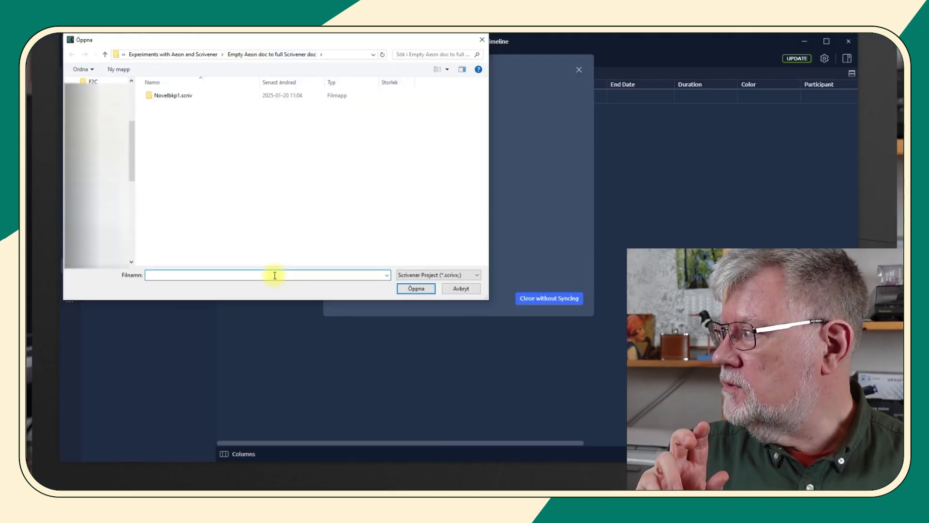
{"action": "left_click", "coordinate": [177, 97]}
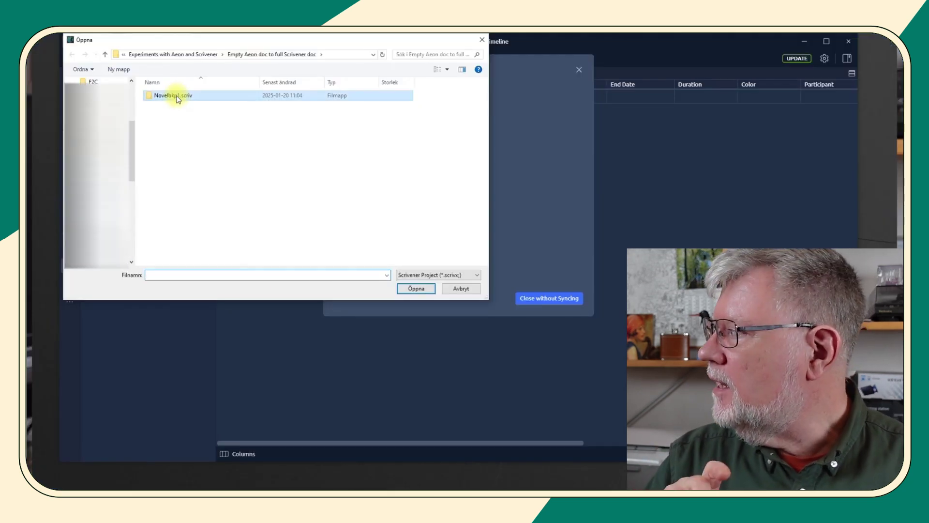
{"action": "double_click", "coordinate": [177, 97]}
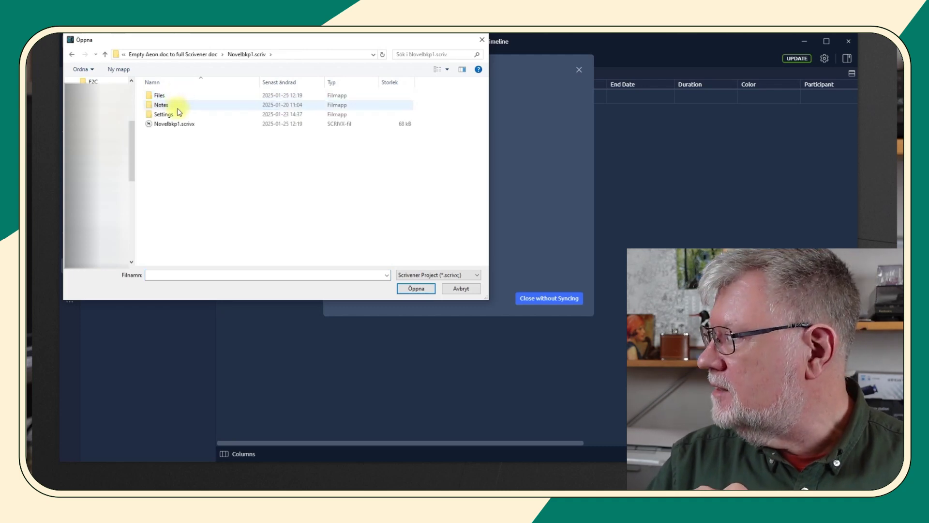
{"action": "left_click", "coordinate": [178, 124]}
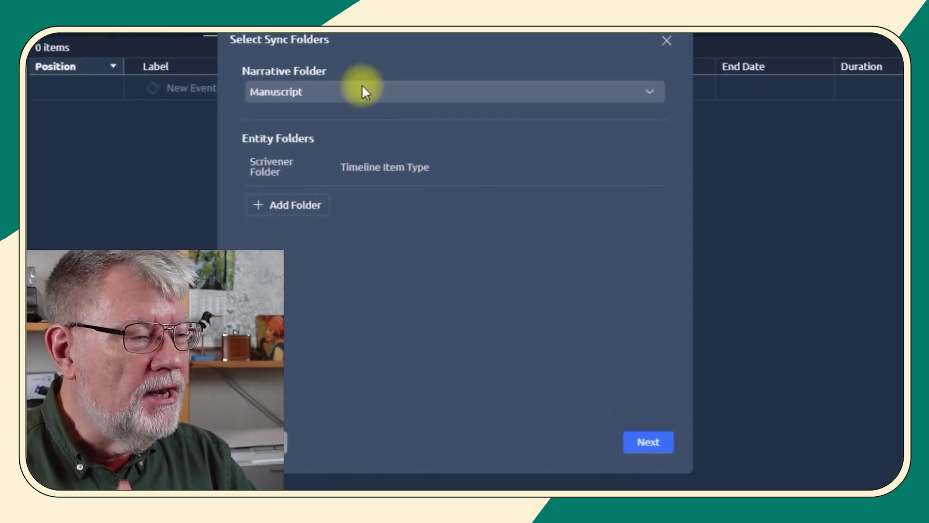
Keep Manuscript as the narrative folder and advance to Sync Properties.
{"action": "left_click", "coordinate": [363, 88]}
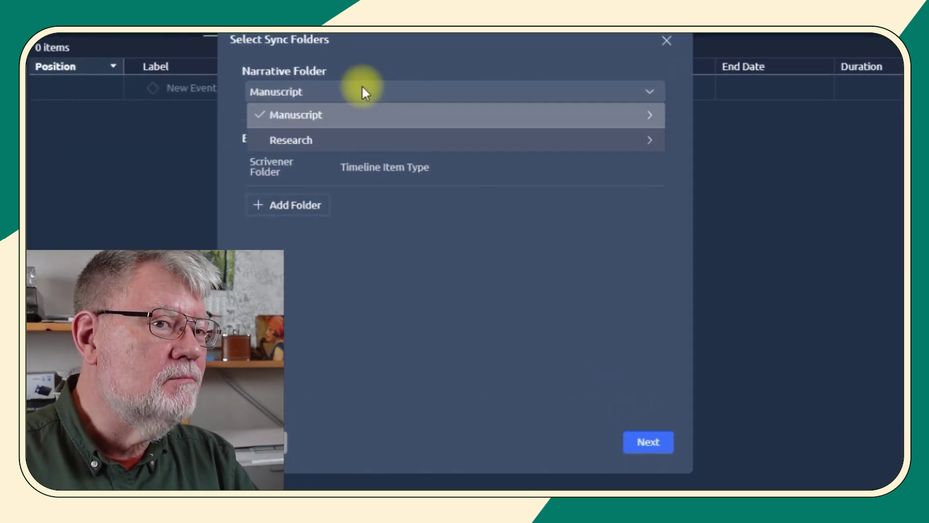
{"action": "left_click", "coordinate": [362, 88]}
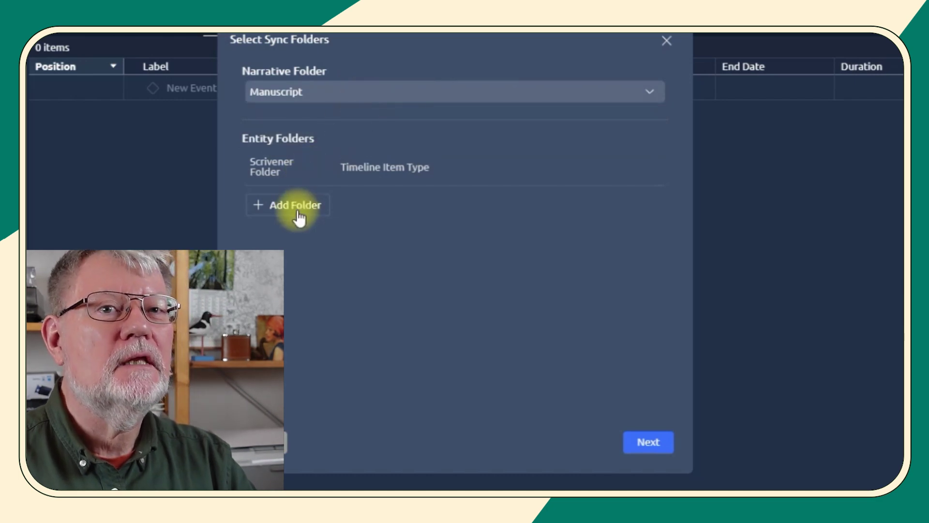
{"action": "left_click", "coordinate": [647, 442]}
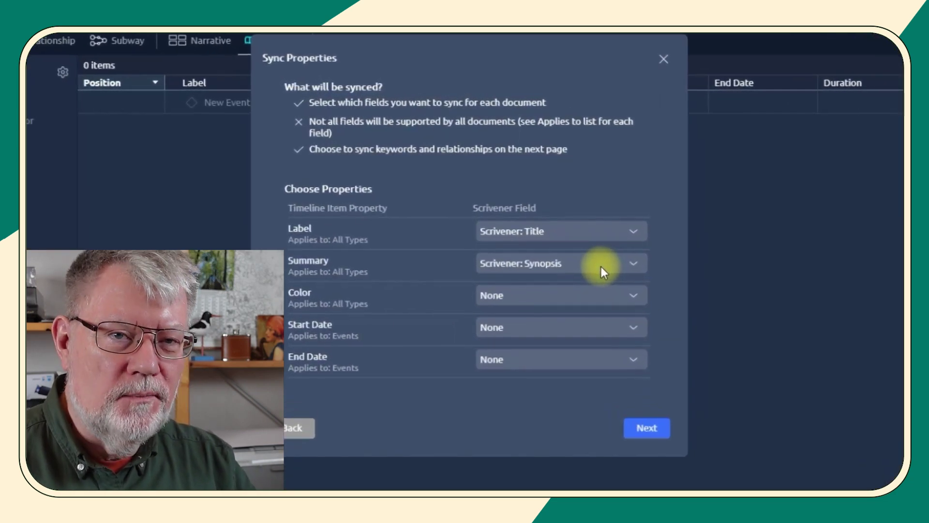
Accept Label → Scrivener Title and Summary → Synopsis mappings and move to Sync Relationships.
{"action": "left_click", "coordinate": [648, 430]}
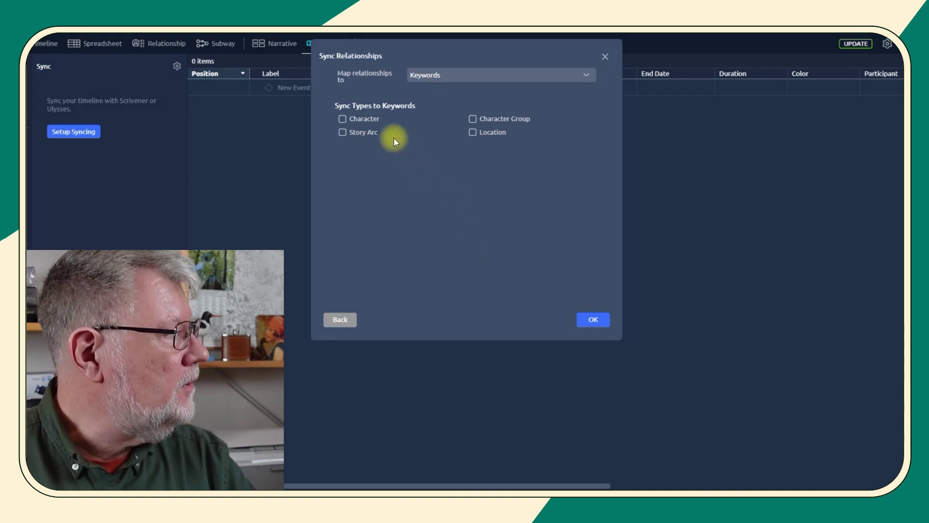
Map Character and Story Arc relationships to Scrivener Keywords and complete the sync setup.
{"action": "left_click", "coordinate": [342, 119]}
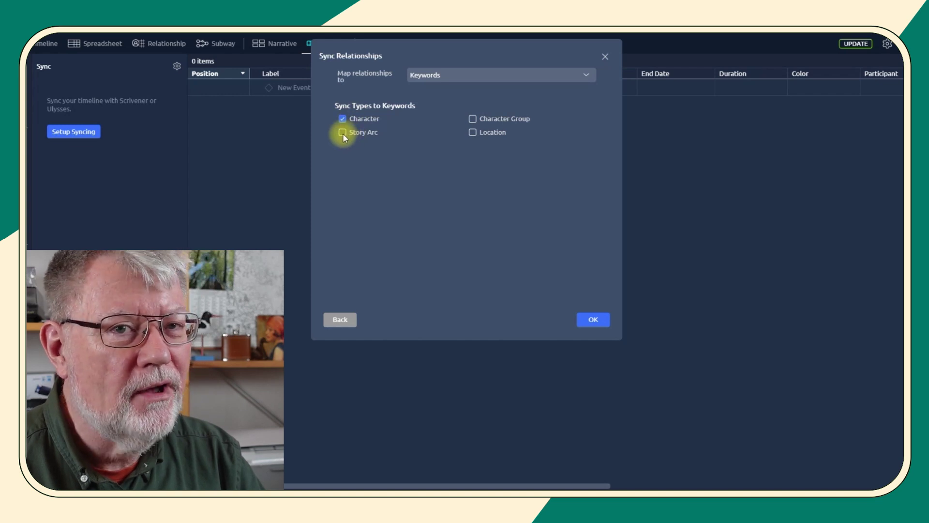
{"action": "left_click", "coordinate": [343, 133]}
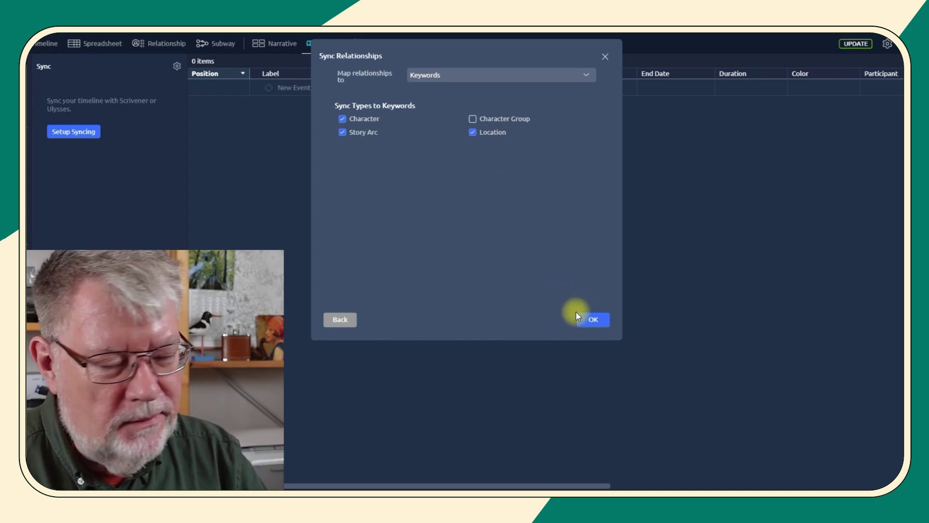
{"action": "left_click", "coordinate": [587, 317]}
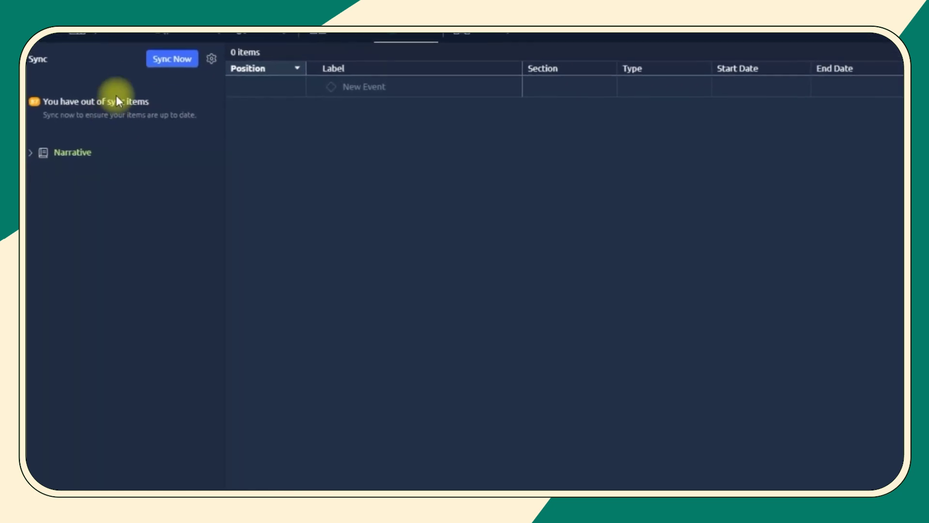
Run Sync Now, importing 74 undated Scrivener items into the timeline's Narrative.
{"action": "left_click", "coordinate": [154, 59]}
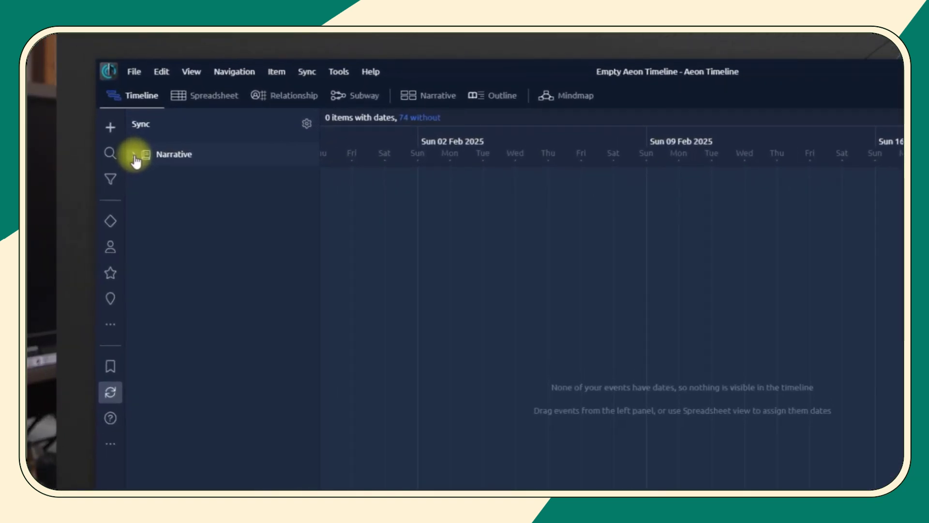
Expand Narrative and Prologue, review the 74 synced items in Spreadsheet, then return to Timeline.
{"action": "left_click", "coordinate": [92, 107]}
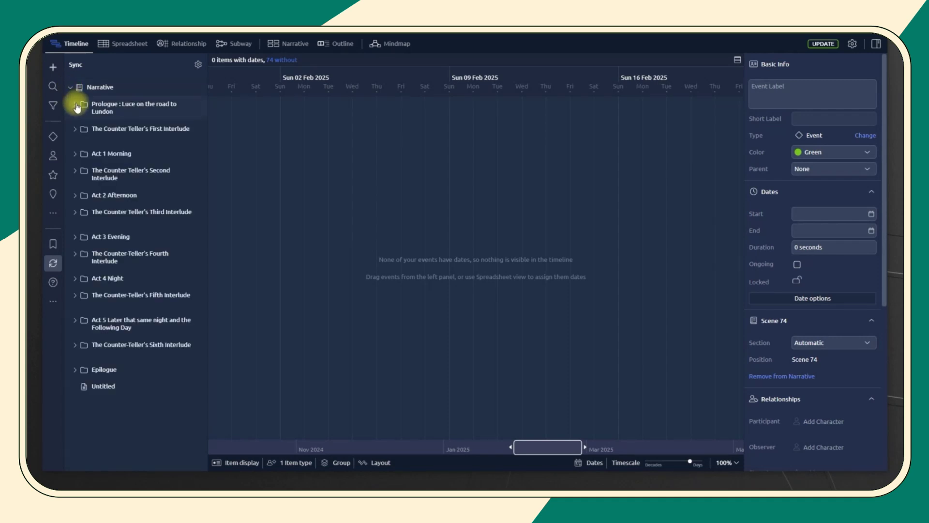
{"action": "left_click", "coordinate": [76, 105]}
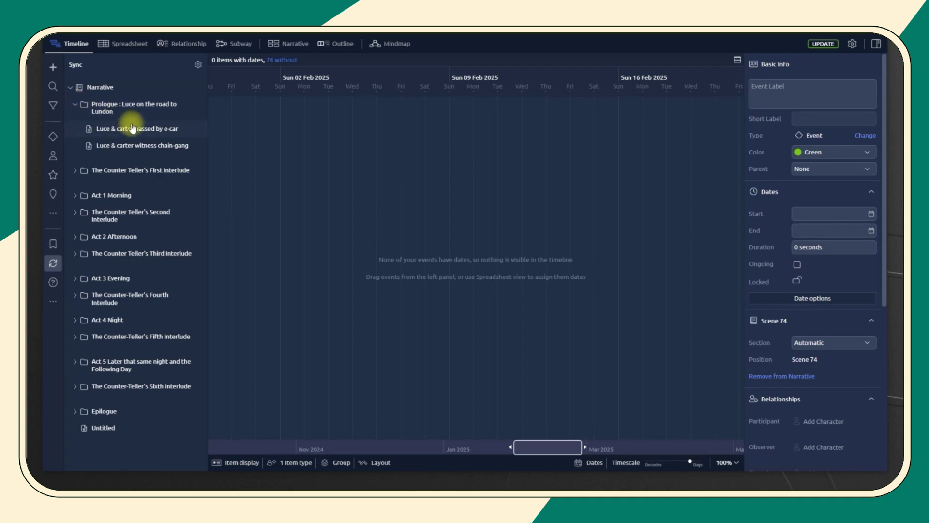
{"action": "left_click", "coordinate": [133, 43]}
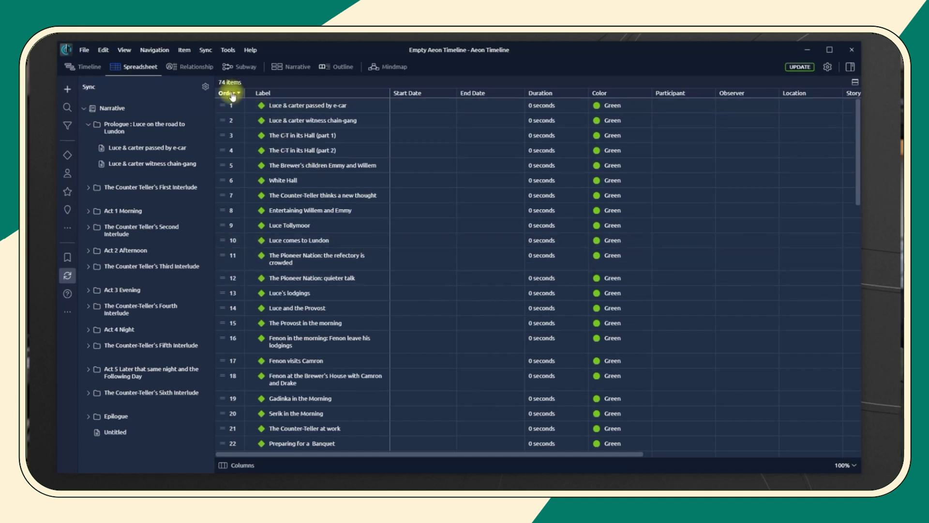
{"action": "left_click", "coordinate": [92, 70]}
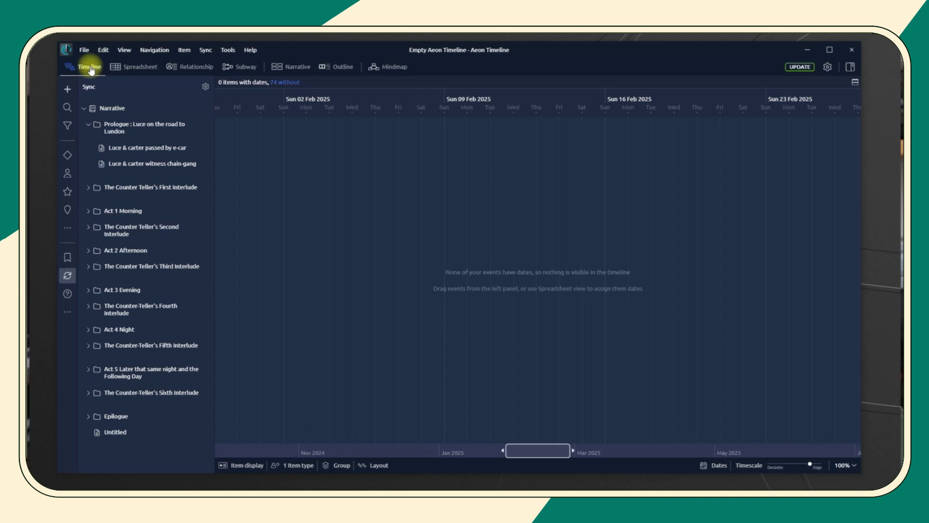
Enable the current-date override and set it to 21 June 2520.
{"action": "left_click", "coordinate": [581, 465]}
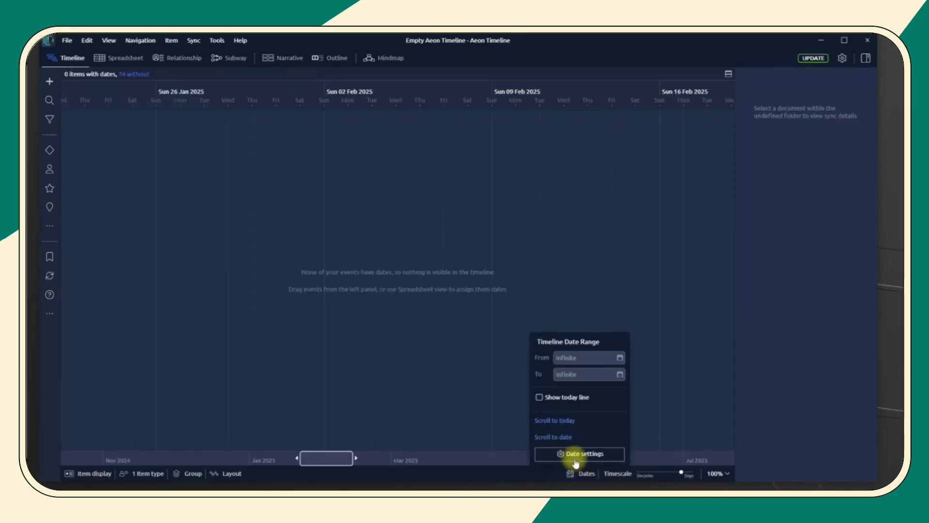
{"action": "left_click", "coordinate": [575, 454]}
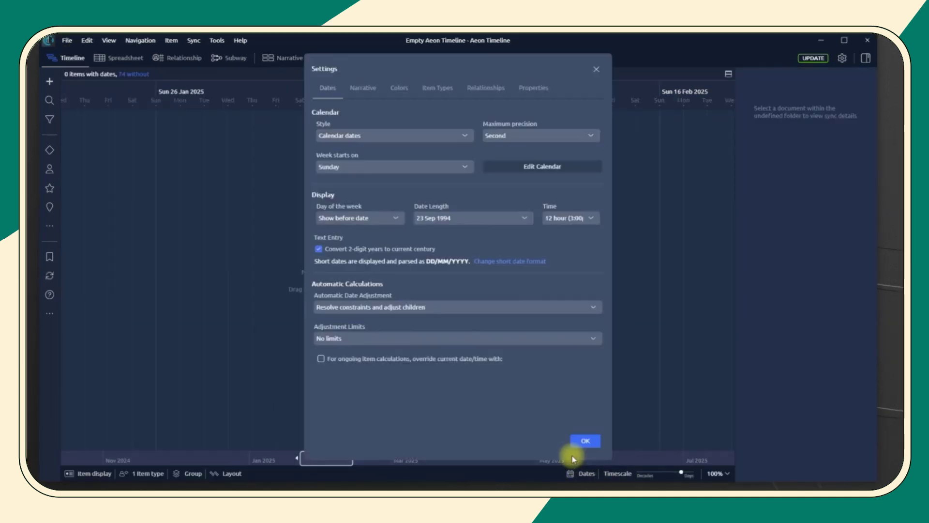
{"action": "left_click", "coordinate": [321, 359]}
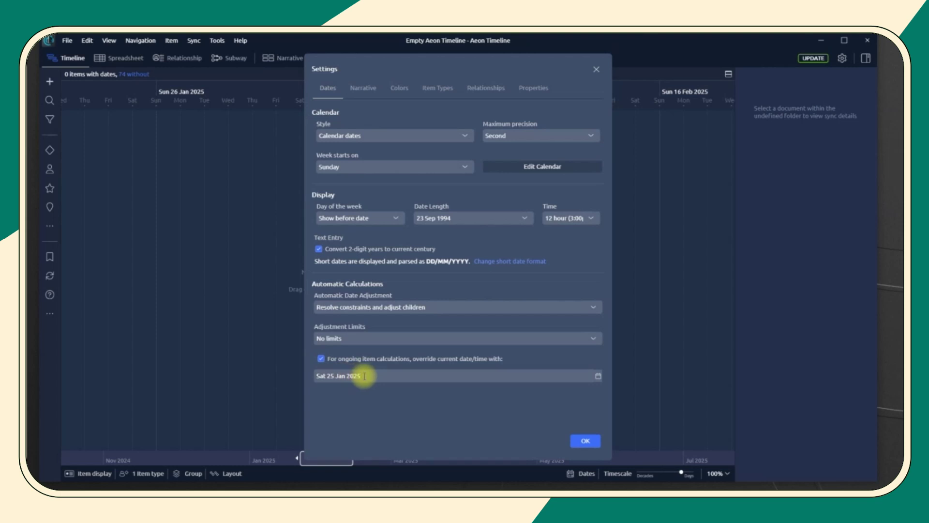
{"action": "left_click_drag", "start_coordinate": [318, 375], "coordinate": [365, 373]}
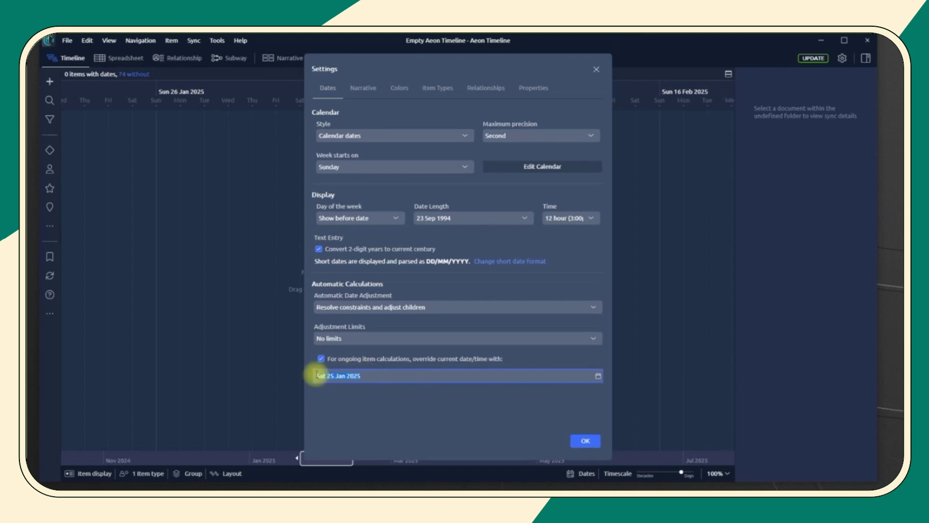
{"action": "type", "text": "11 Jun"}
{"action": "type", "text": "520"}
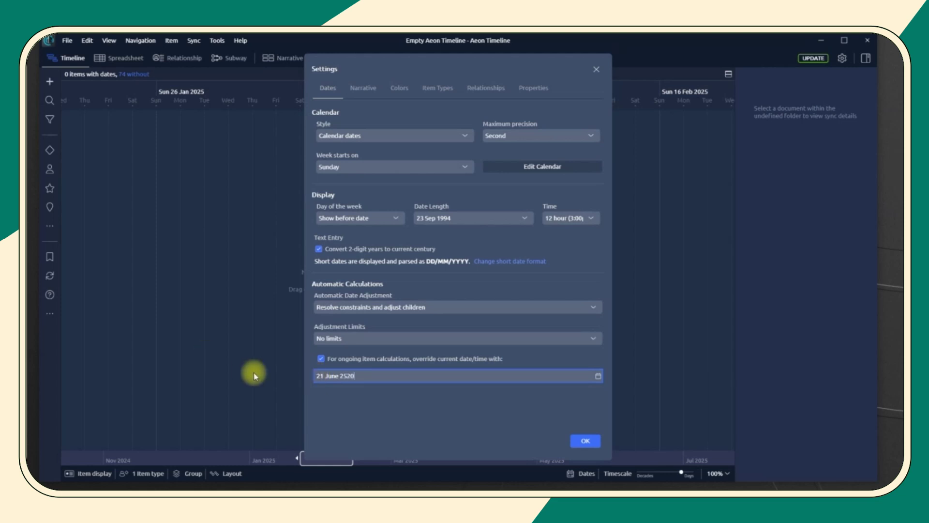
{"action": "left_click", "coordinate": [585, 441]}
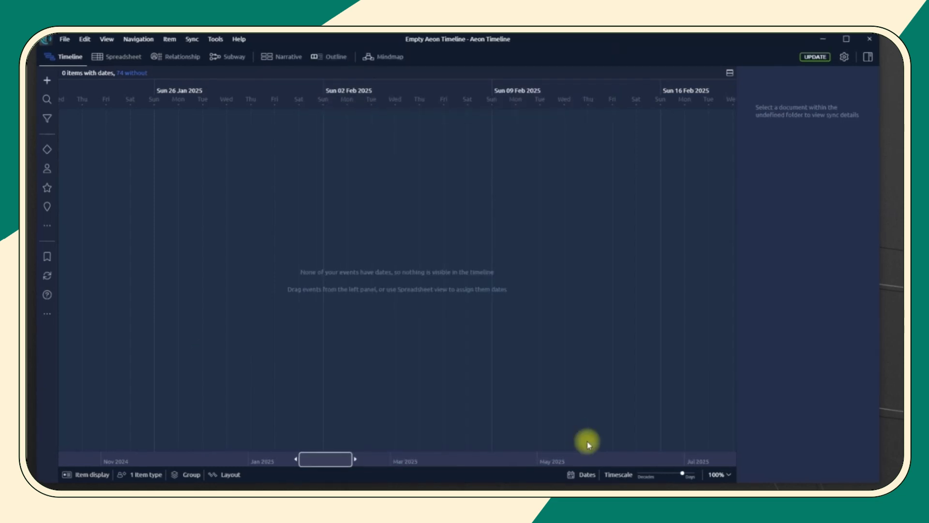
Show the today line at June 2520.
{"action": "left_click", "coordinate": [584, 473]}
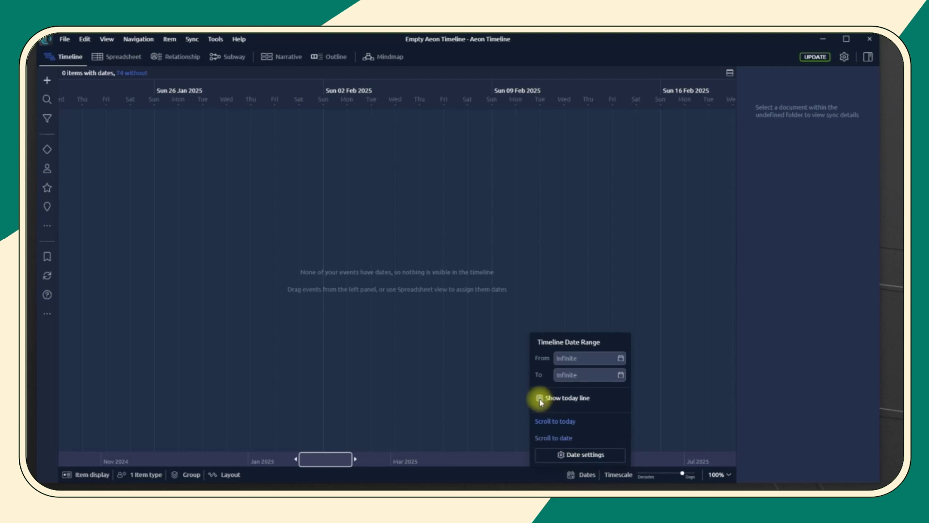
{"action": "left_click", "coordinate": [550, 422]}
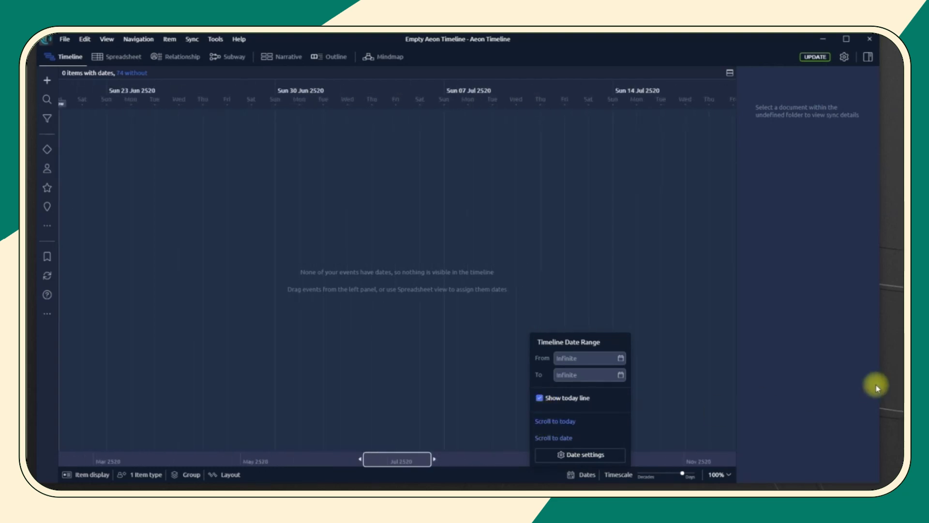
{"action": "left_click", "coordinate": [721, 426]}
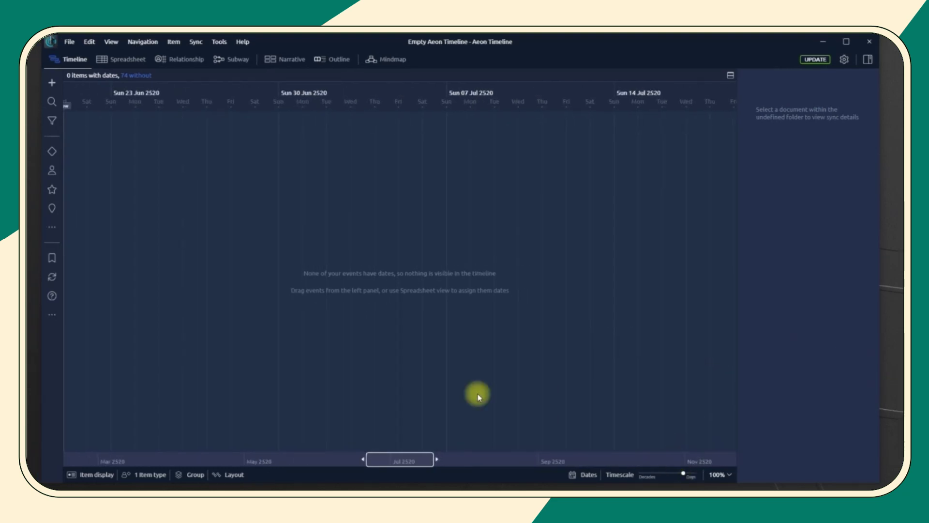
{"action": "left_click", "coordinate": [48, 274]}
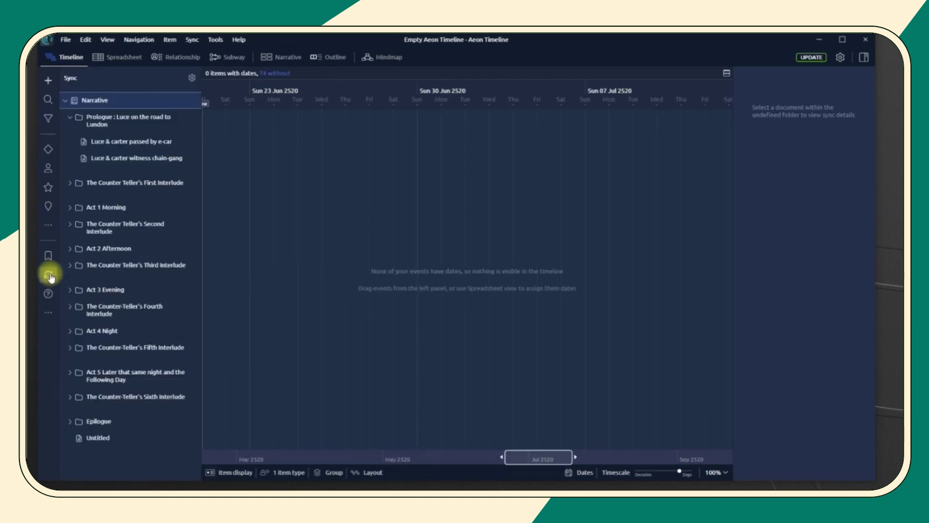
Give 'Luce & carter passed by e-car' a 21 Jun start date and a 5-minute duration.
{"action": "left_click", "coordinate": [104, 145]}
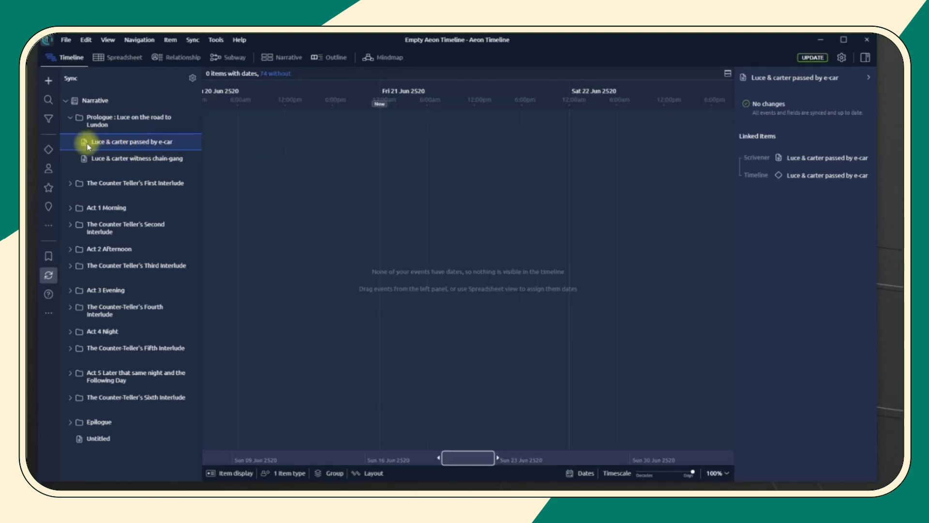
{"action": "left_click", "coordinate": [474, 127]}
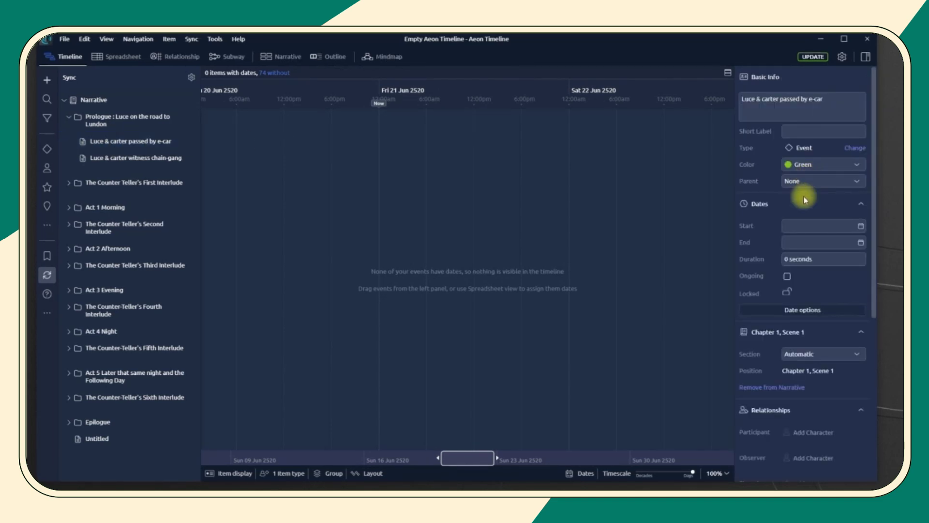
{"action": "left_click", "coordinate": [860, 226]}
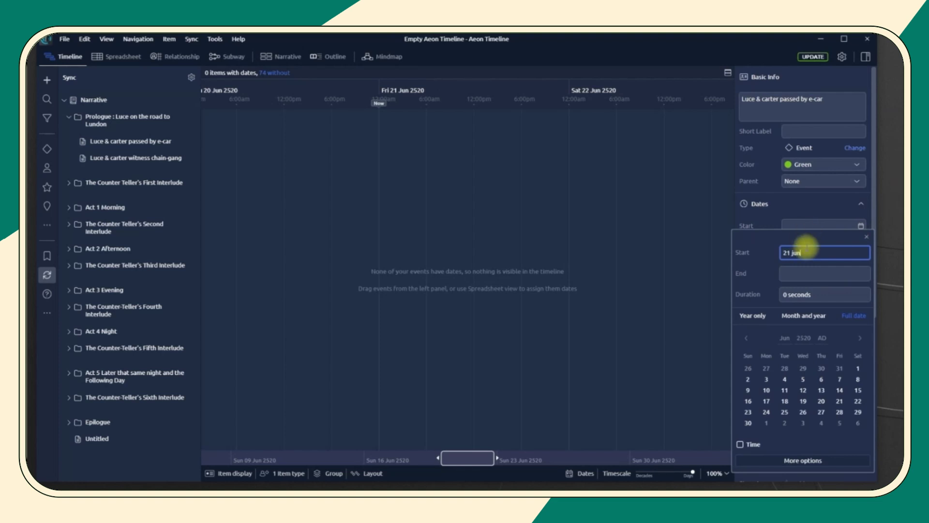
{"action": "type", "text": "21 jun 2025"}
{"action": "key", "text": "Return"}
{"action": "left_click", "coordinate": [781, 293]}
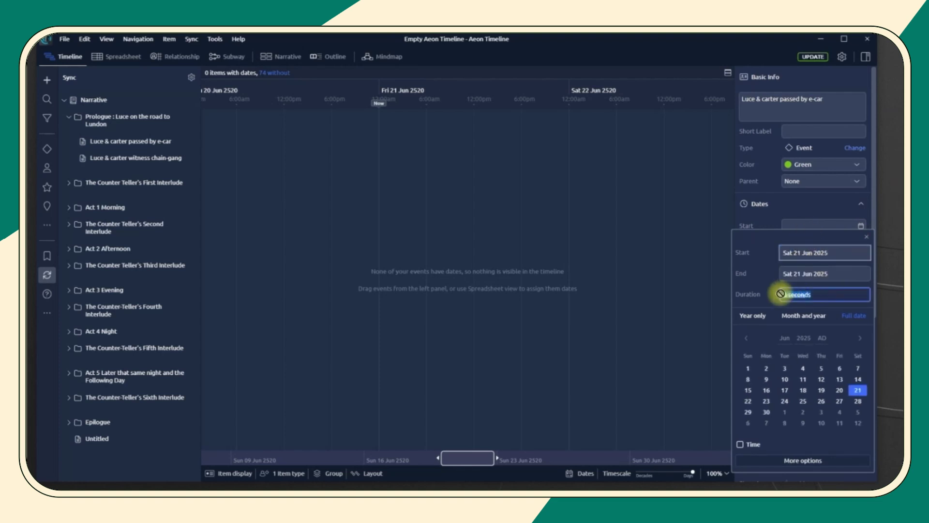
{"action": "type", "text": "5 minutes"}
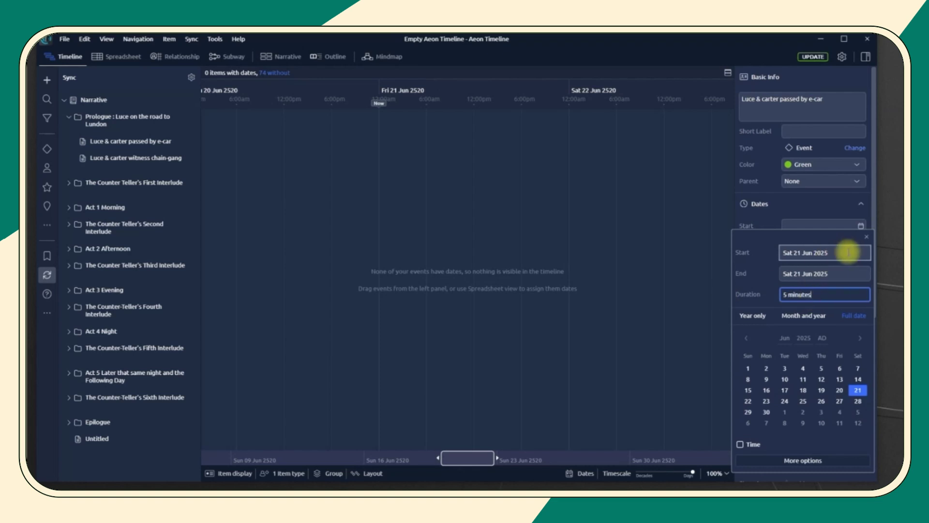
Set the event's start time to 05:00 and correct its year to 2500.
{"action": "left_click", "coordinate": [847, 251]}
{"action": "left_click", "coordinate": [842, 251]}
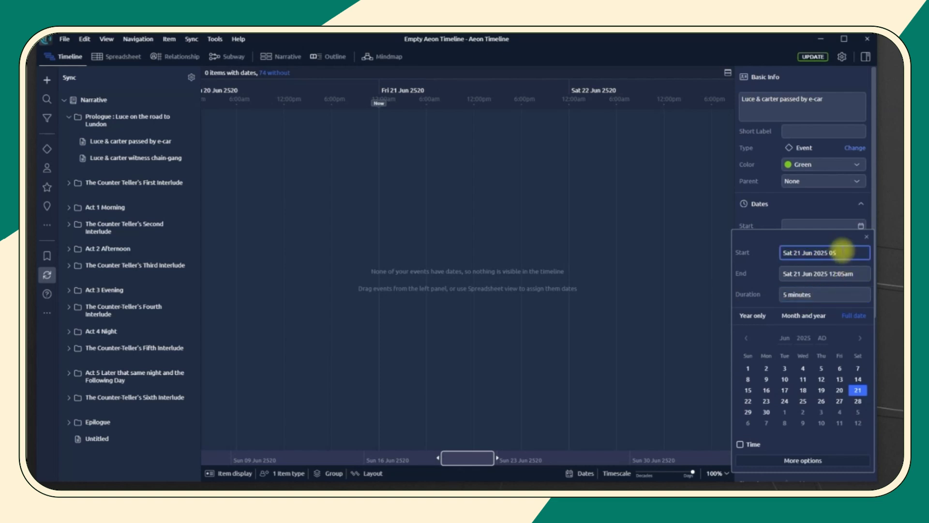
{"action": "type", "text": "05:00"}
{"action": "key", "text": "Tab"}
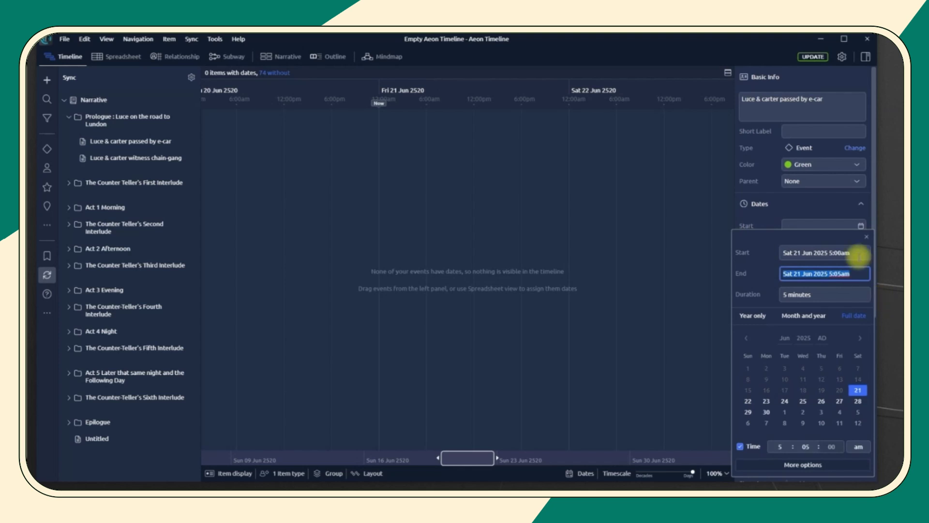
{"action": "left_click", "coordinate": [866, 237]}
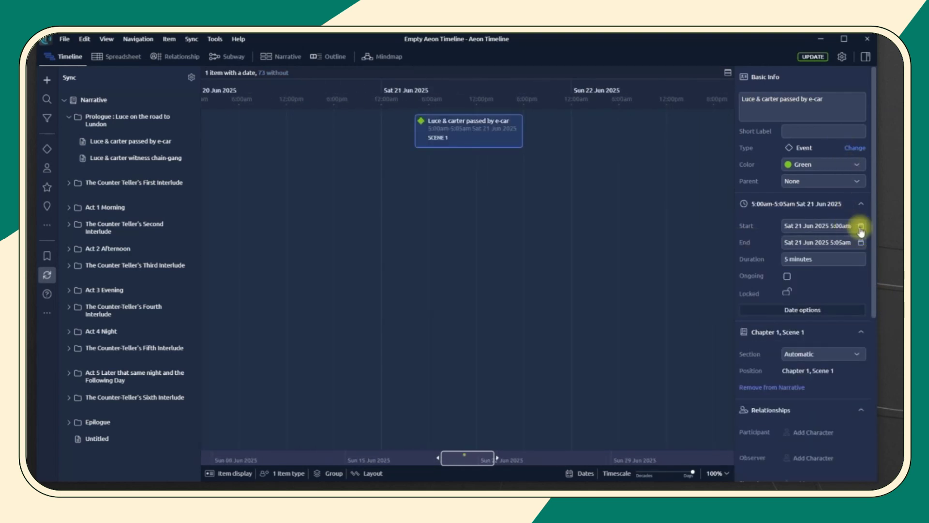
{"action": "left_click", "coordinate": [842, 226]}
{"action": "left_click", "coordinate": [824, 226]}
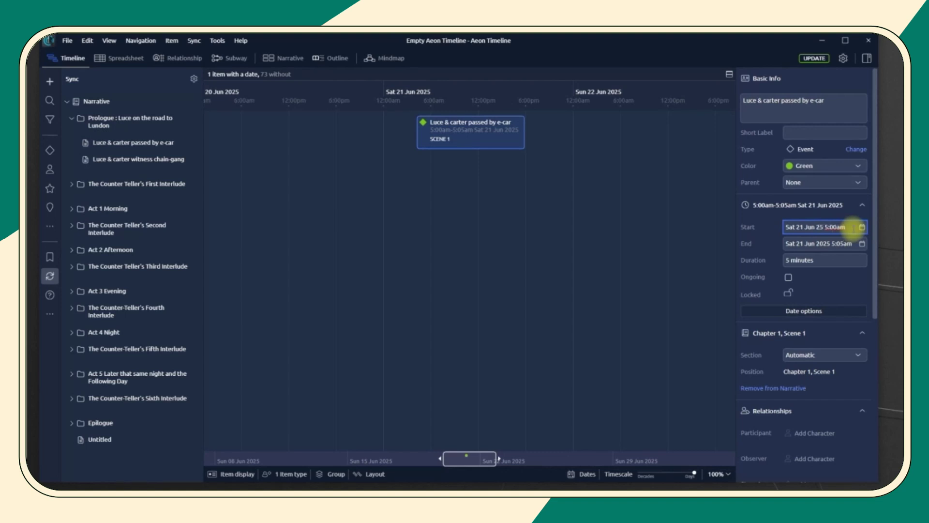
{"action": "key", "text": "Return"}
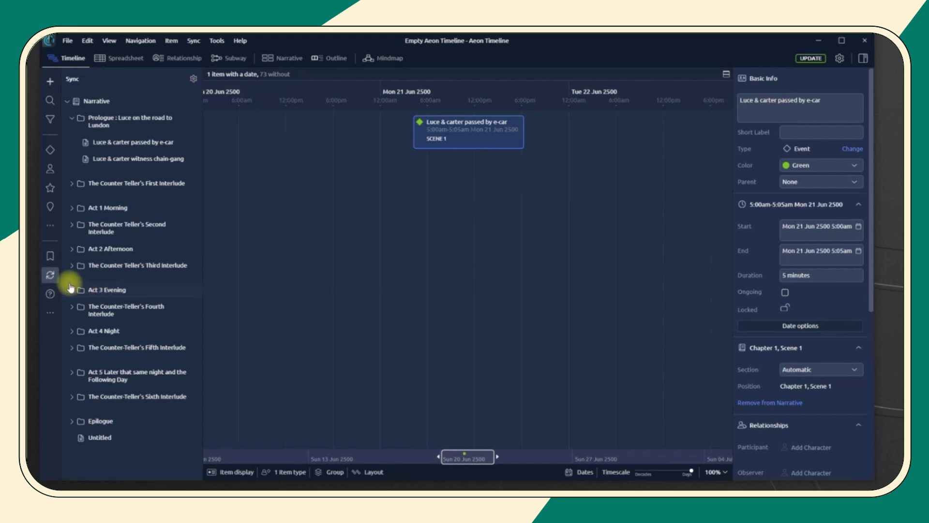
{"action": "left_click", "coordinate": [50, 274]}
In the Spreadsheet, date the chain-gang event 5:05–5:15am on 21 Jun 2500.
{"action": "left_click", "coordinate": [112, 59]}
{"action": "left_click", "coordinate": [165, 121]}
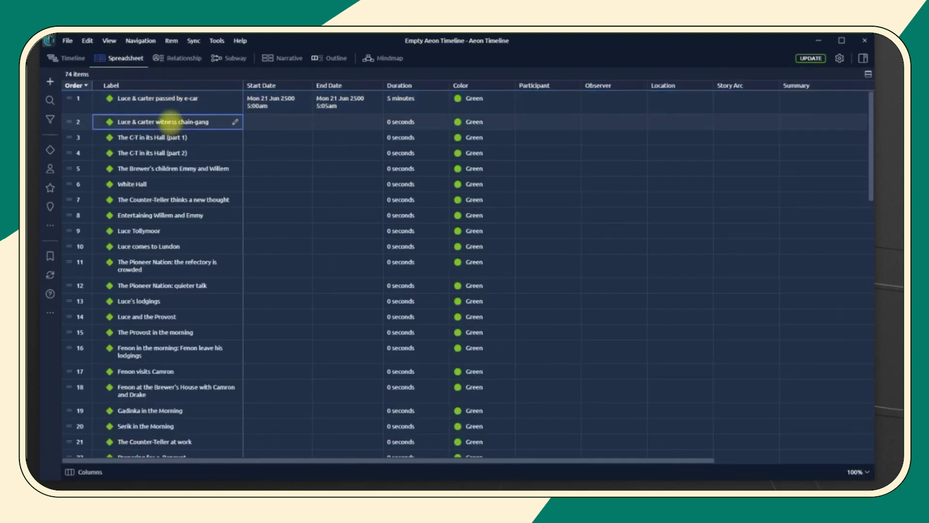
{"action": "left_click", "coordinate": [274, 122]}
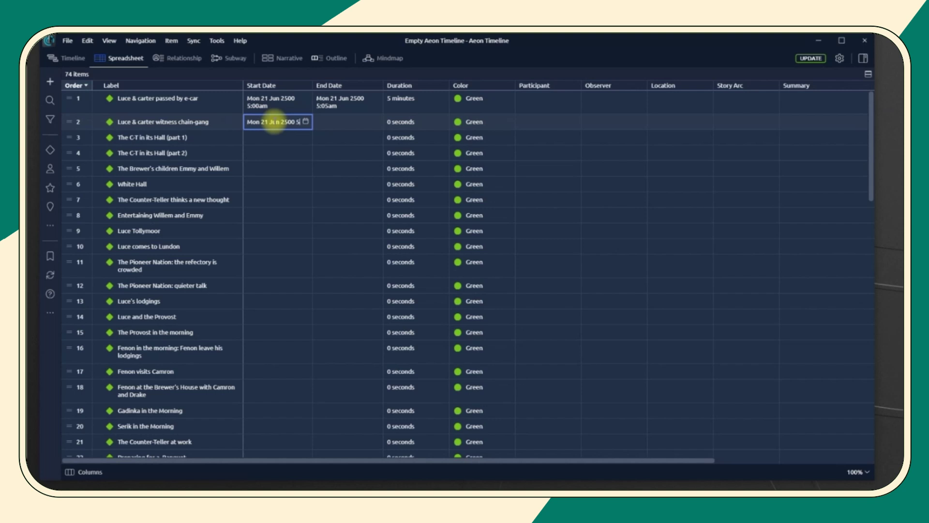
{"action": "type", "text": "10"}
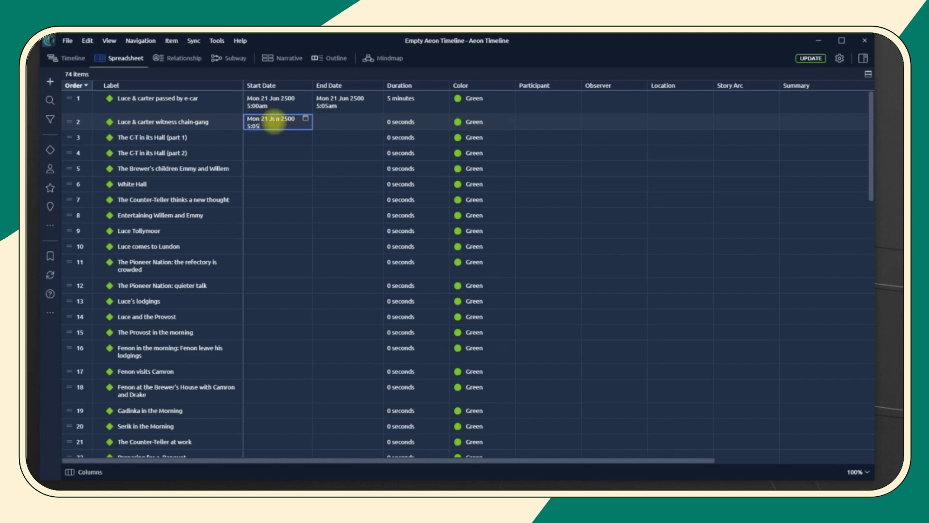
{"action": "left_click", "coordinate": [329, 124]}
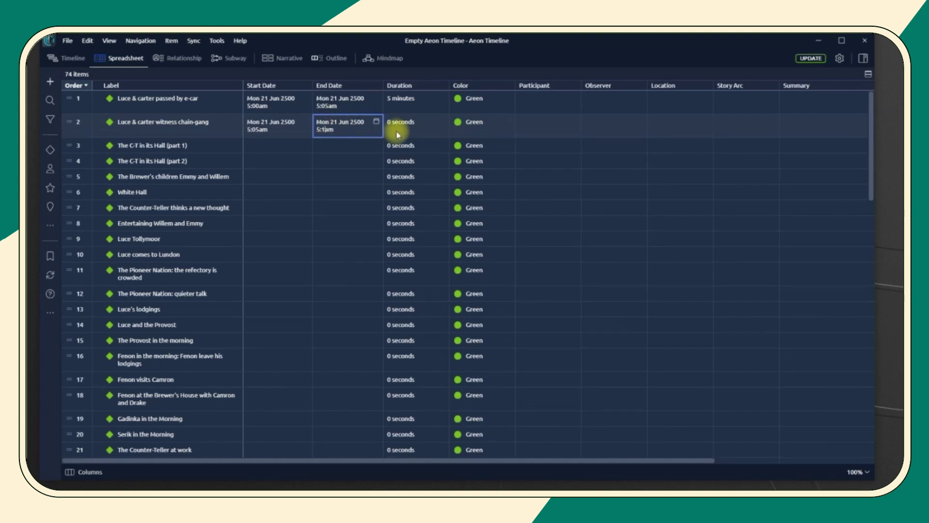
{"action": "left_click", "coordinate": [67, 58]}
{"action": "left_click", "coordinate": [68, 40]}
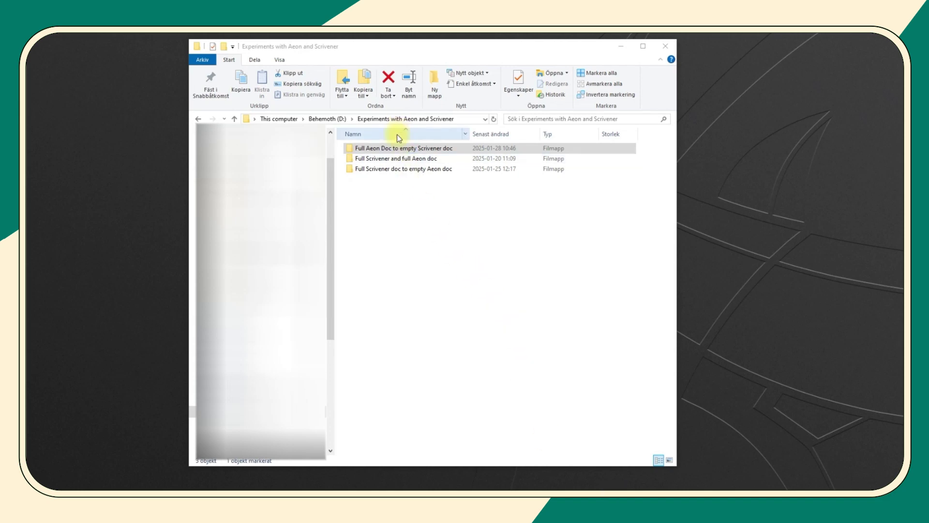
Open 'Luce in New Lundon alpha draft.aeon' from the Full Aeon Doc to empty Scrivener doc folder.
{"action": "double_click", "coordinate": [396, 149]}
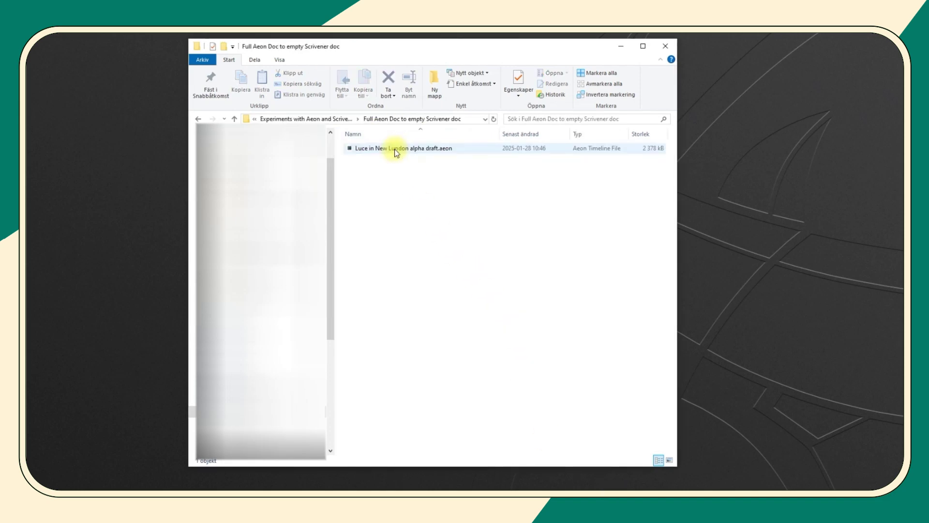
{"action": "double_click", "coordinate": [394, 149]}
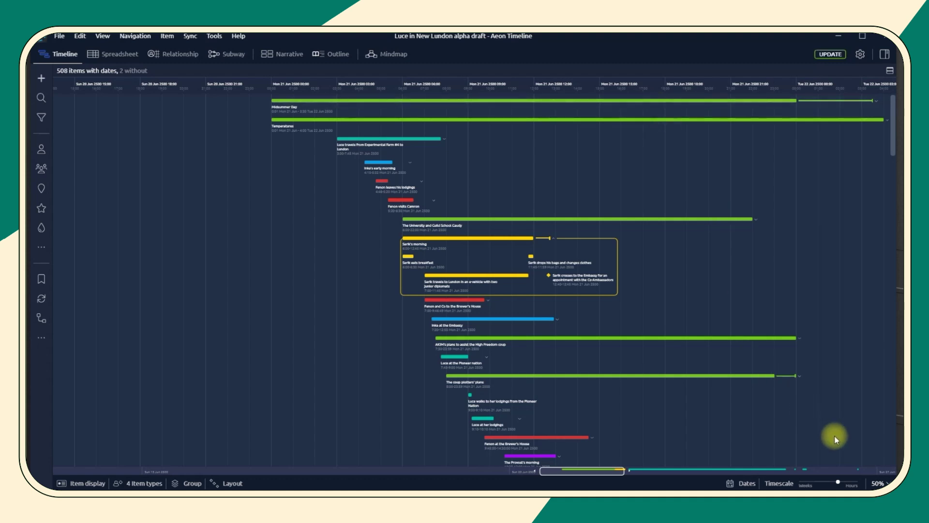
Zoom the alpha draft's timeline to 110%, then view it as a spreadsheet.
{"action": "left_click", "coordinate": [885, 482]}
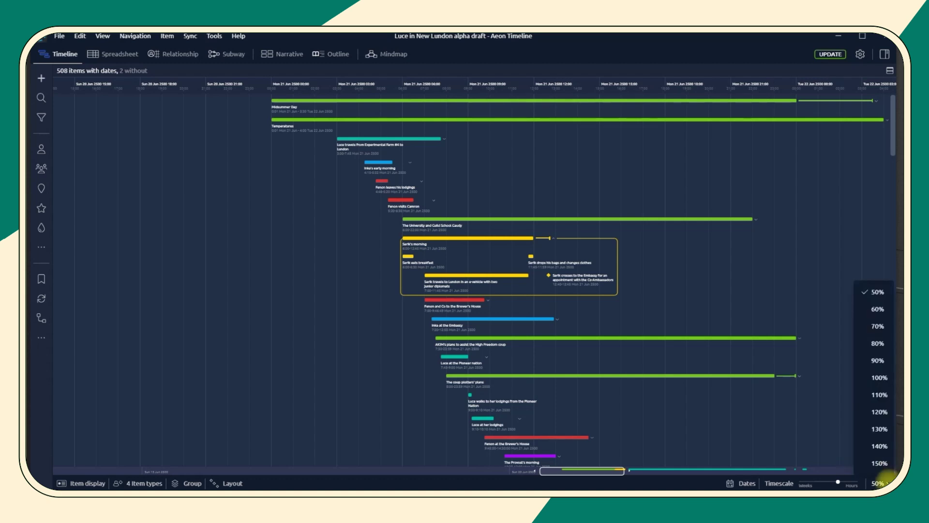
{"action": "left_click", "coordinate": [875, 392]}
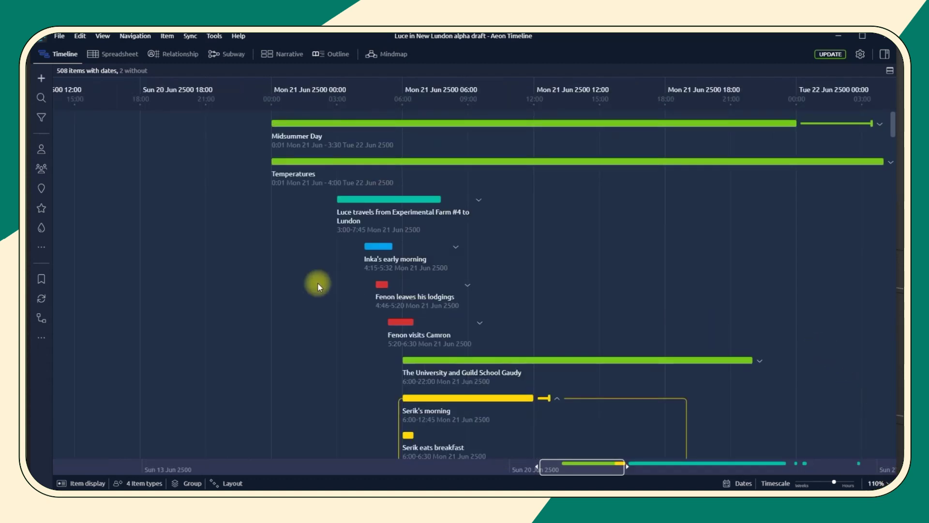
{"action": "scroll", "coordinate": [317, 283], "scroll_direction": "down", "scroll_amount": 5}
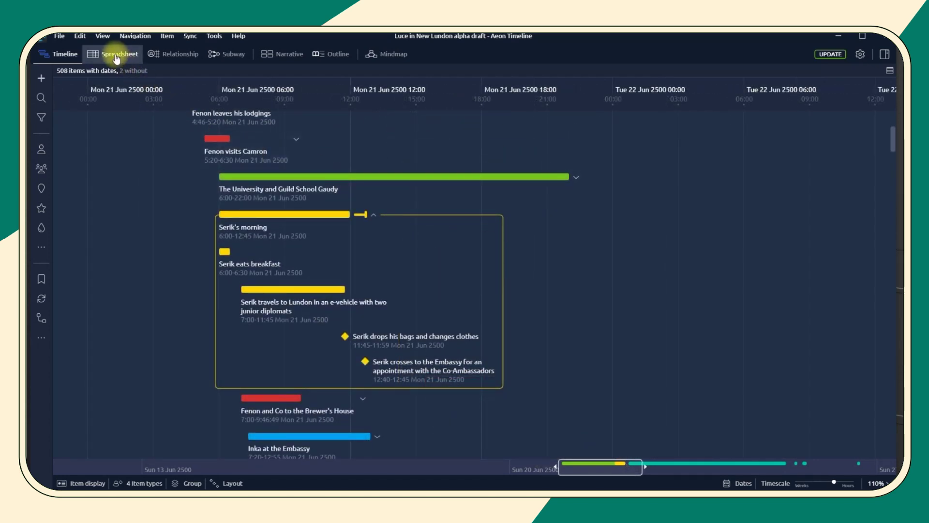
{"action": "left_click", "coordinate": [117, 58]}
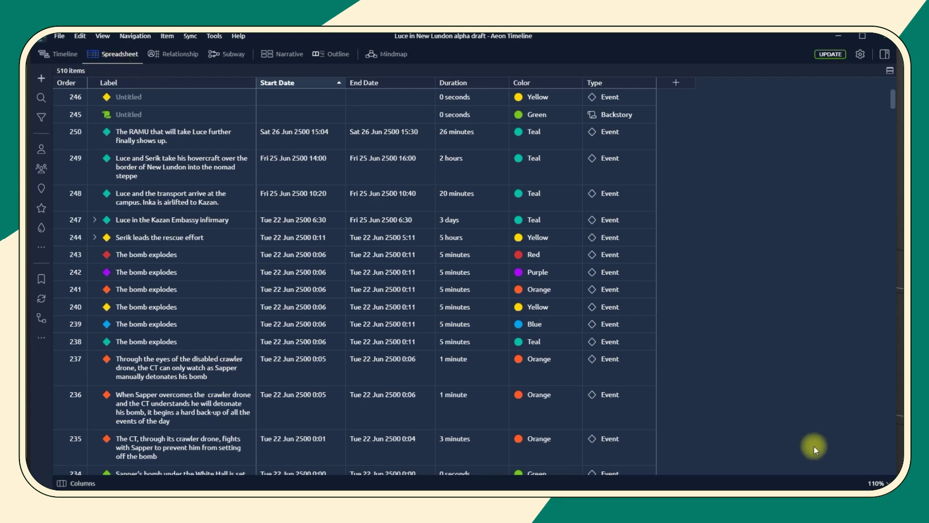
Review the Relationship grid at 50% zoom, then the Subway and Narrative views.
{"action": "left_click", "coordinate": [179, 57]}
{"action": "left_click", "coordinate": [876, 482]}
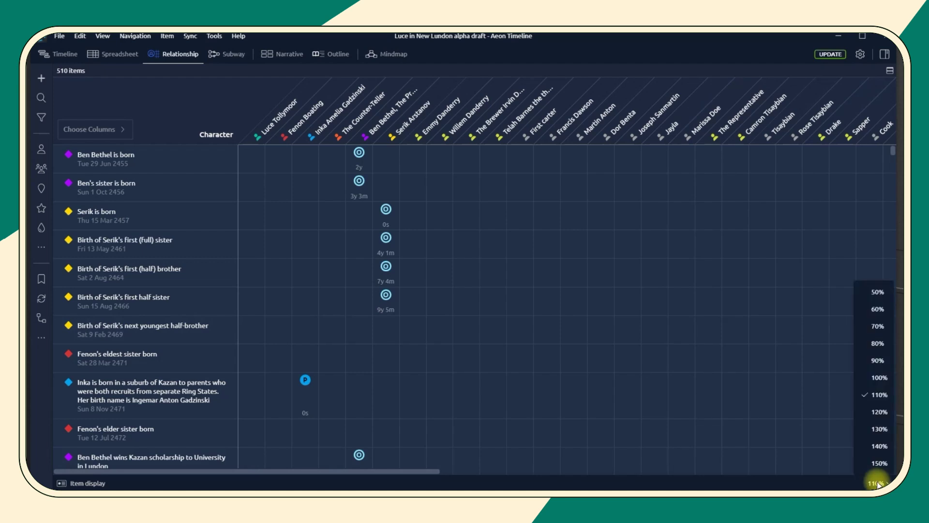
{"action": "left_click", "coordinate": [877, 292]}
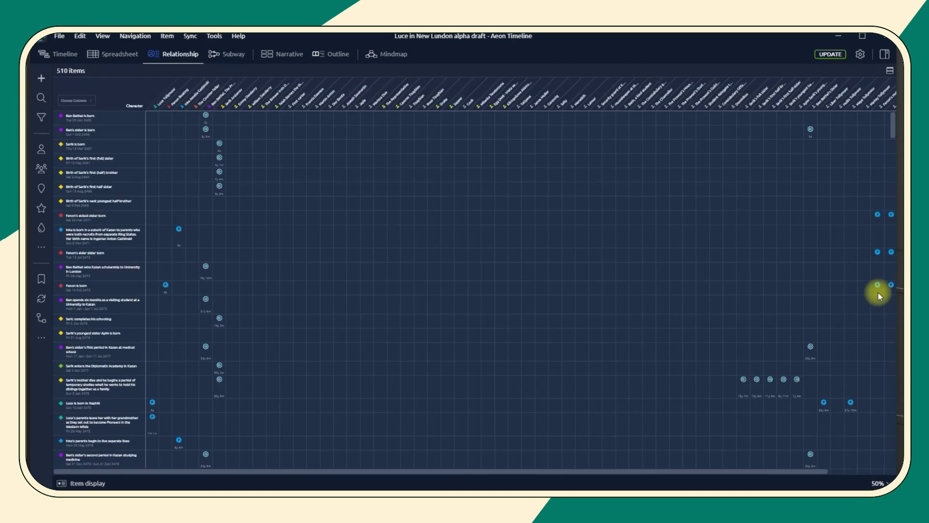
{"action": "scroll", "coordinate": [817, 408], "scroll_direction": "down", "scroll_amount": 10}
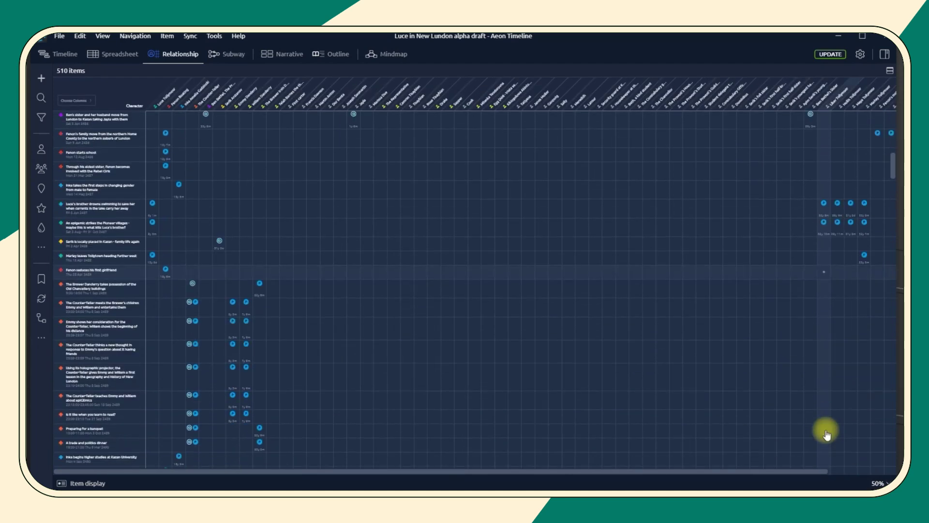
{"action": "scroll", "coordinate": [824, 430], "scroll_direction": "up", "scroll_amount": 5}
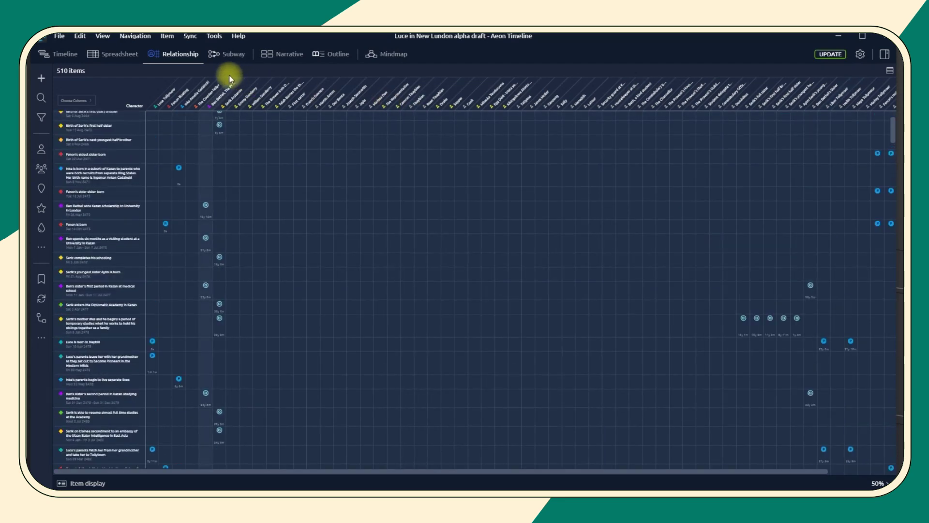
{"action": "left_click", "coordinate": [221, 57]}
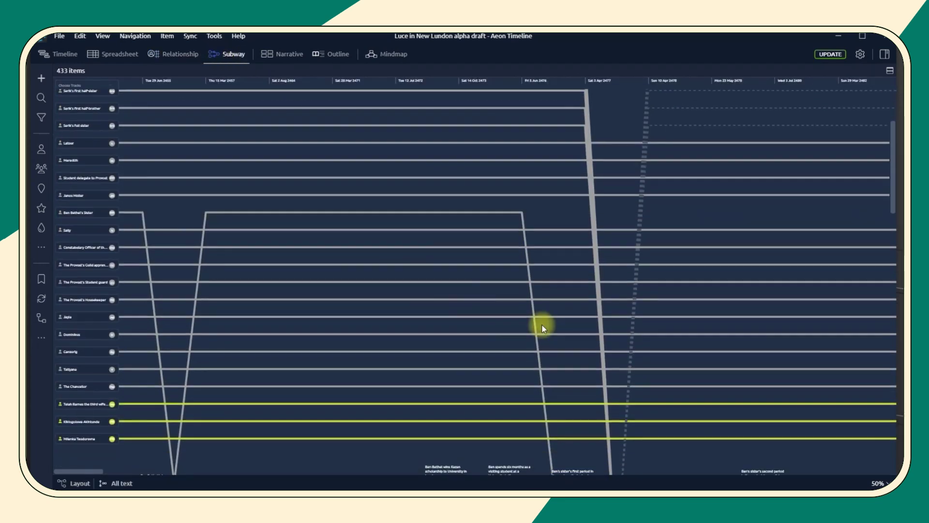
{"action": "scroll", "coordinate": [628, 324], "scroll_direction": "down", "scroll_amount": 10}
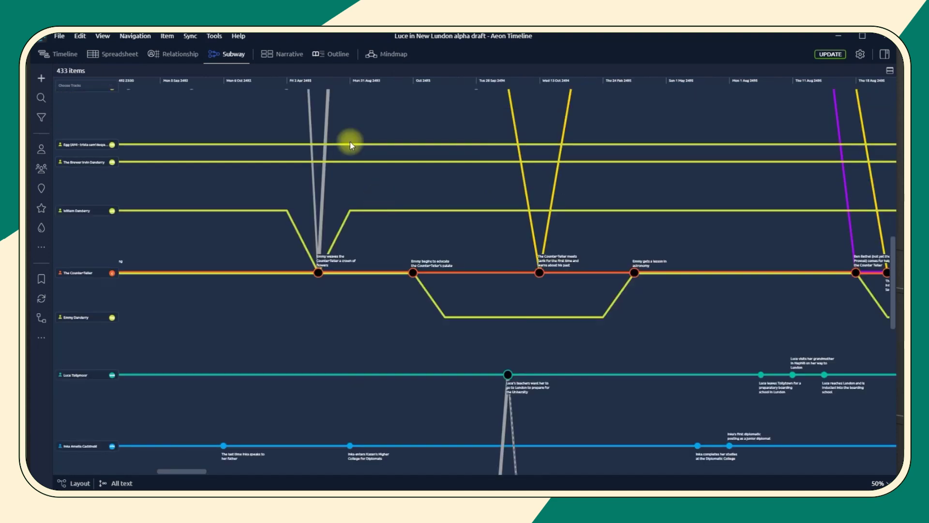
{"action": "left_click", "coordinate": [288, 56]}
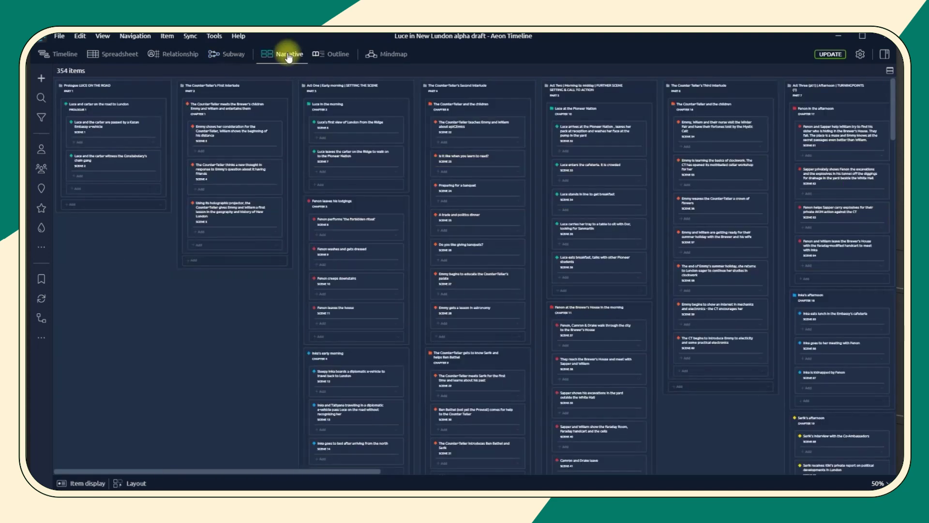
Show the narrative Outline at 110% with Prologue LUCE ON THE ROAD and Prologue 1 expanded.
{"action": "left_click_drag", "start_coordinate": [301, 470], "coordinate": [498, 461]}
{"action": "left_click", "coordinate": [338, 54]}
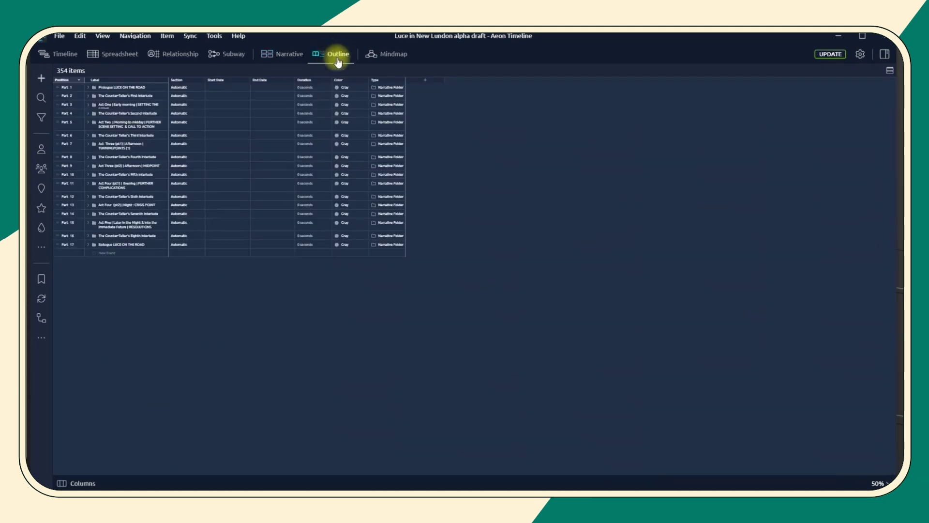
{"action": "left_click", "coordinate": [876, 482]}
{"action": "left_click", "coordinate": [885, 398]}
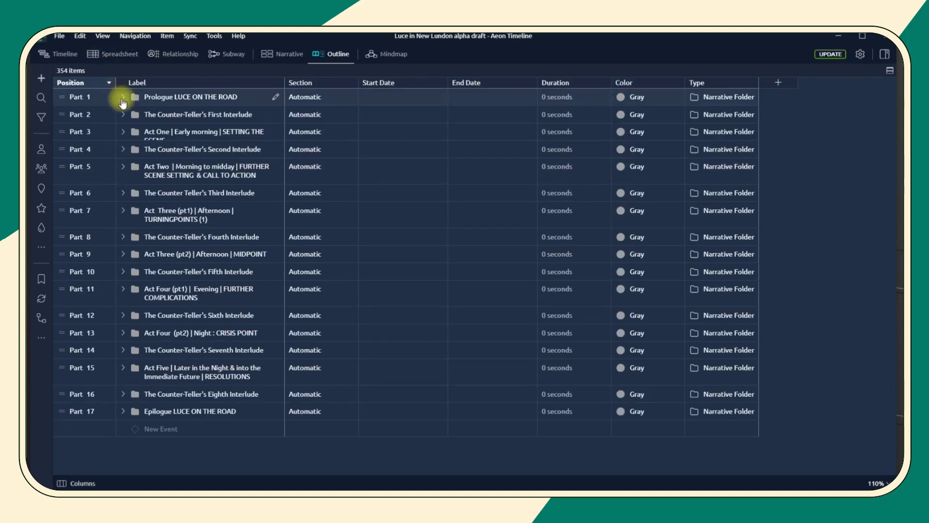
{"action": "left_click", "coordinate": [123, 97]}
{"action": "left_click", "coordinate": [150, 125]}
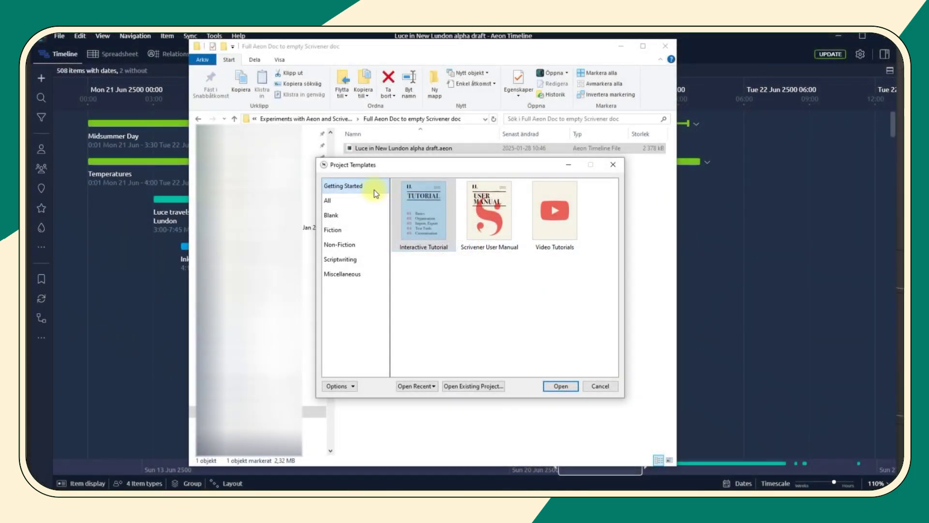
Choose the Fiction > Novel template for a new Scrivener project.
{"action": "left_click", "coordinate": [347, 197]}
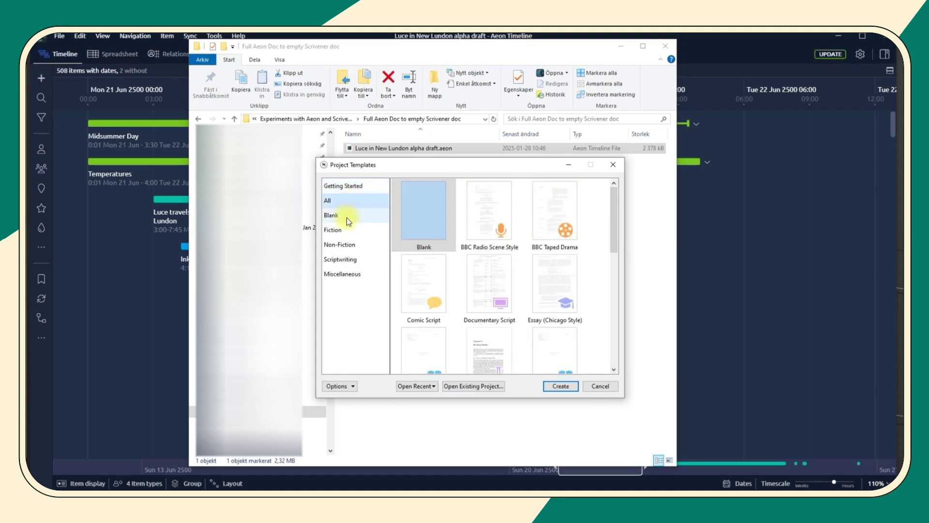
{"action": "left_click", "coordinate": [346, 216]}
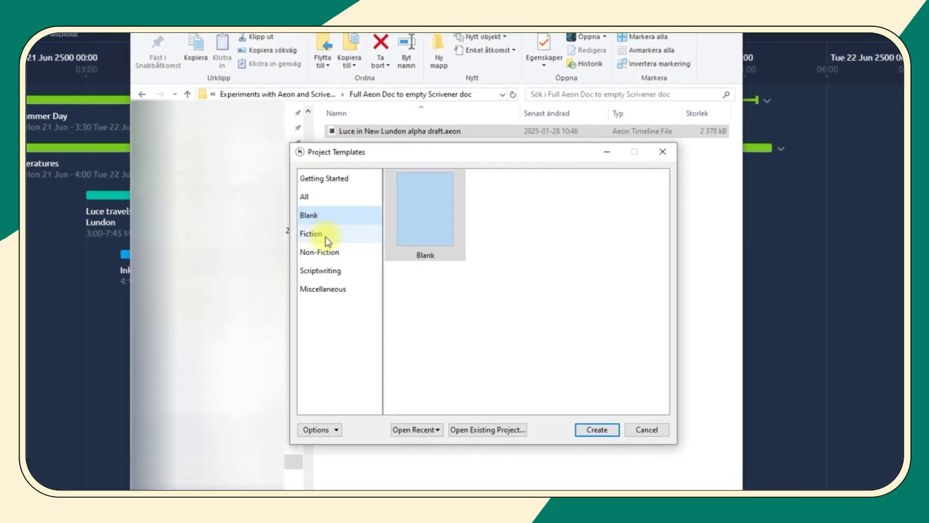
{"action": "left_click", "coordinate": [343, 232]}
{"action": "left_click", "coordinate": [423, 213]}
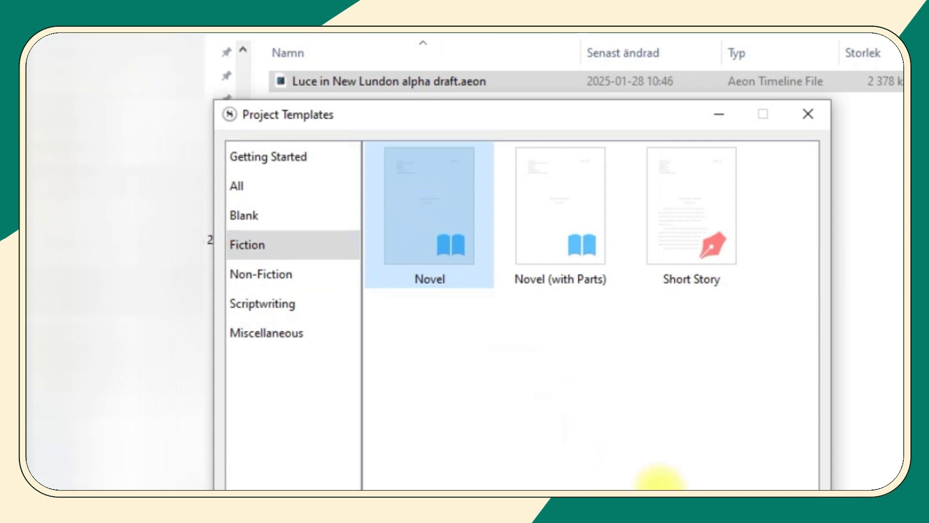
{"action": "left_click", "coordinate": [779, 517]}
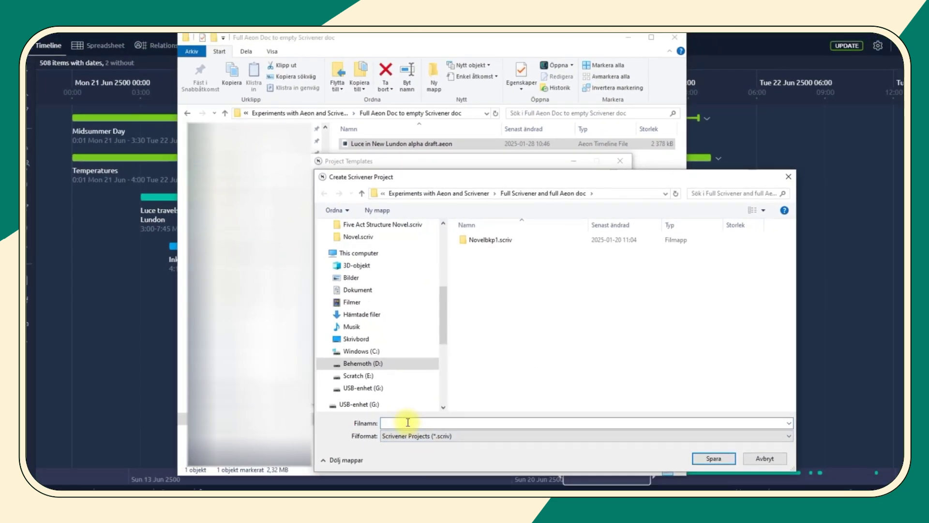
Save it as 'Luce in New Lundon Alpha draft' in the Full Aeon Doc to empty Scrivener doc folder.
{"action": "type", "text": "Luce in New Lundon"}
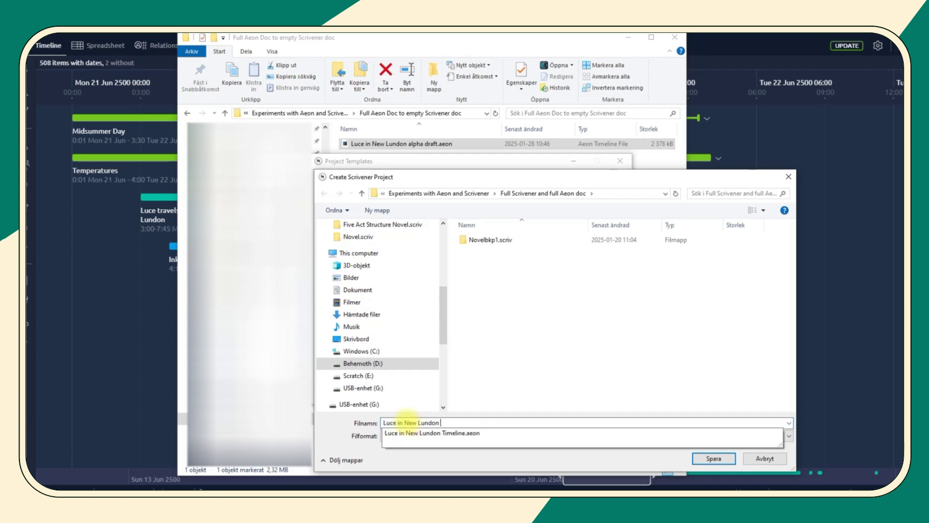
{"action": "type", "text": " Alpha draft"}
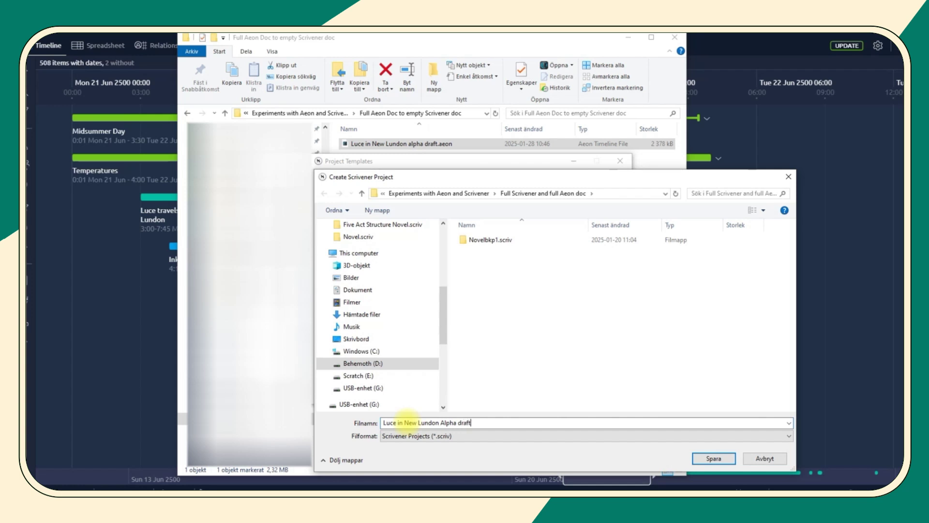
{"action": "left_click", "coordinate": [460, 194]}
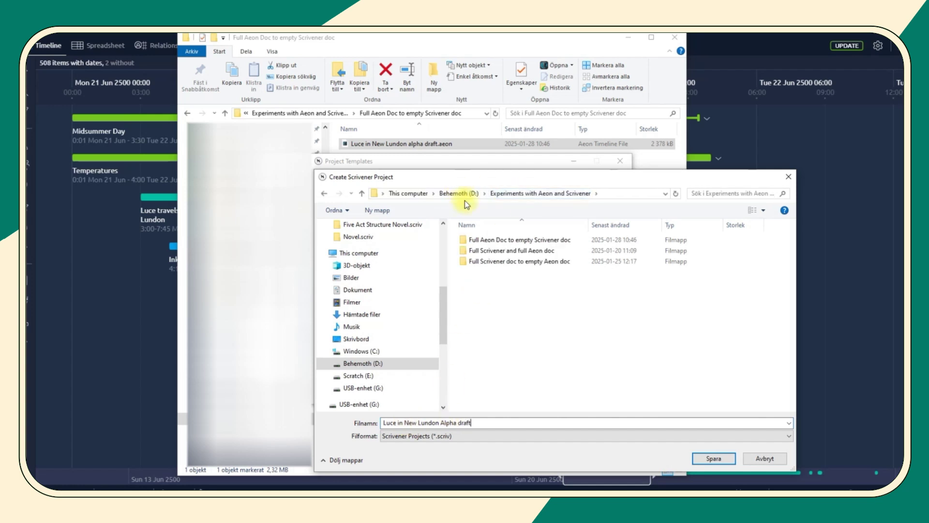
{"action": "left_click", "coordinate": [526, 241]}
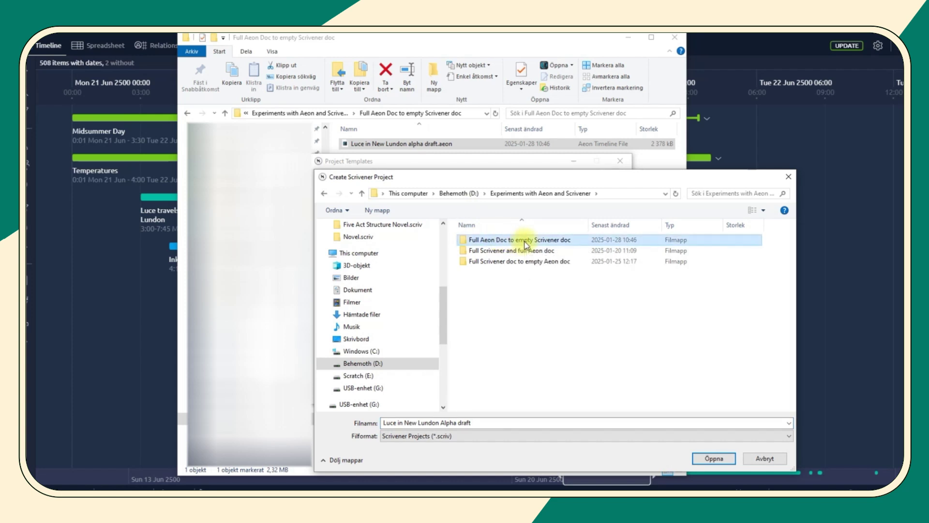
{"action": "double_click", "coordinate": [514, 240]}
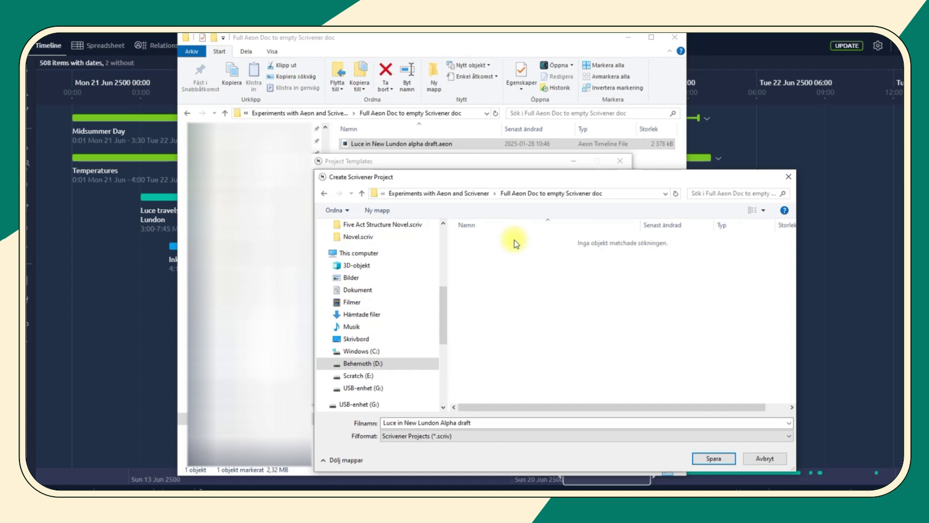
{"action": "left_click", "coordinate": [713, 459]}
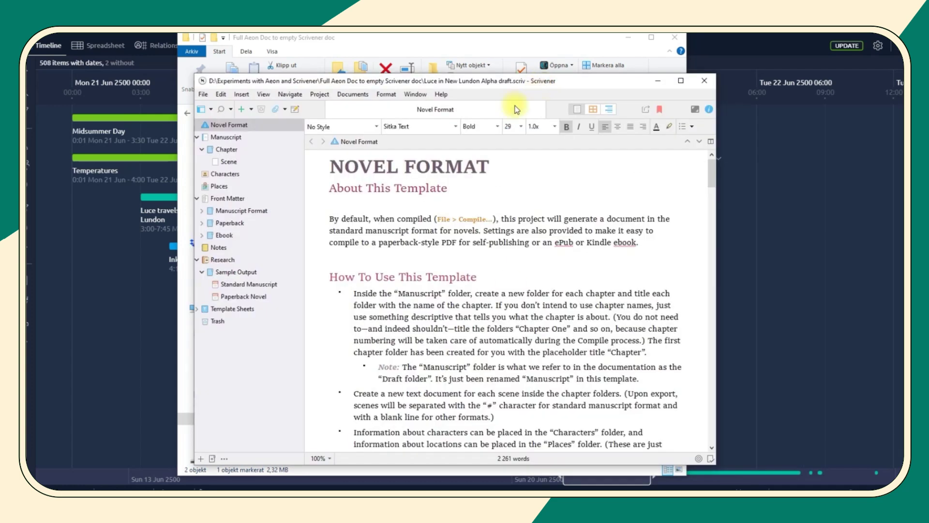
In Outline view, drag the template Chapter and its Scene from Manuscript to the Trash.
{"action": "left_click", "coordinate": [206, 129]}
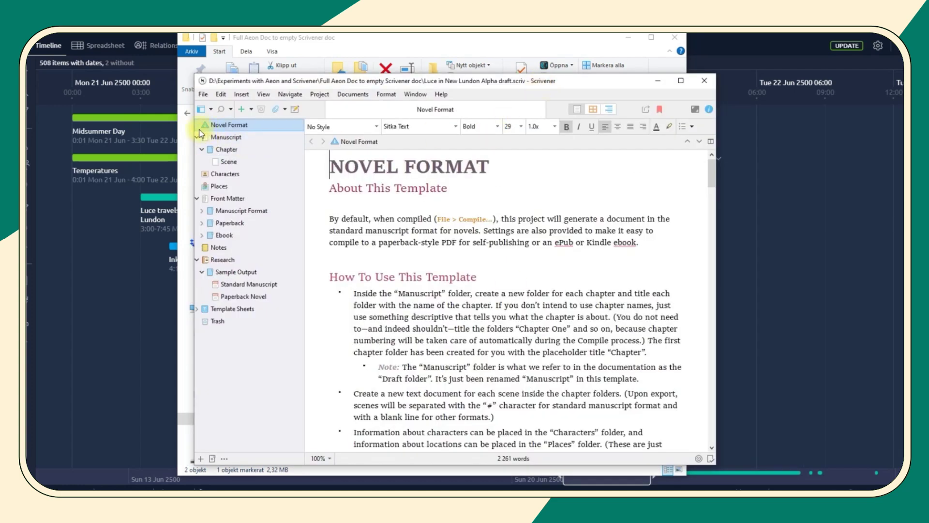
{"action": "left_click", "coordinate": [217, 139]}
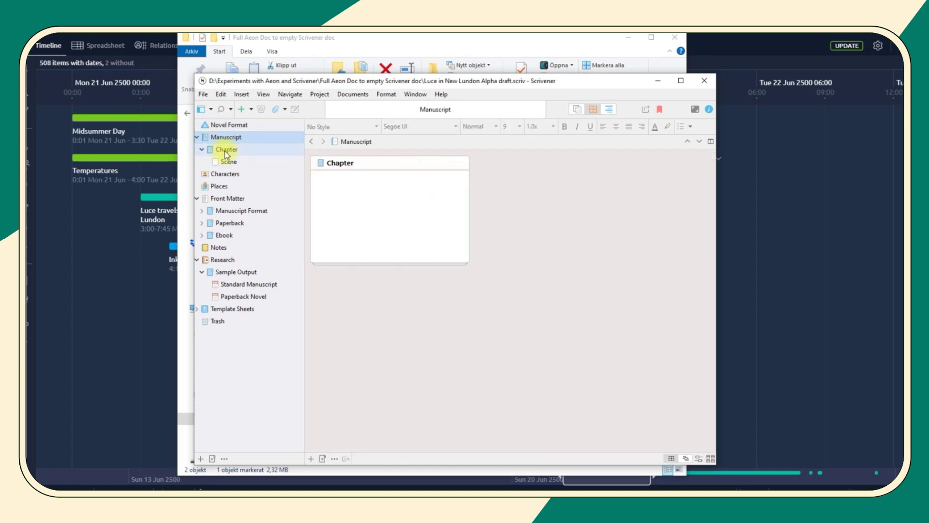
{"action": "left_click", "coordinate": [230, 161]}
{"action": "left_click_drag", "start_coordinate": [230, 161], "coordinate": [224, 142]}
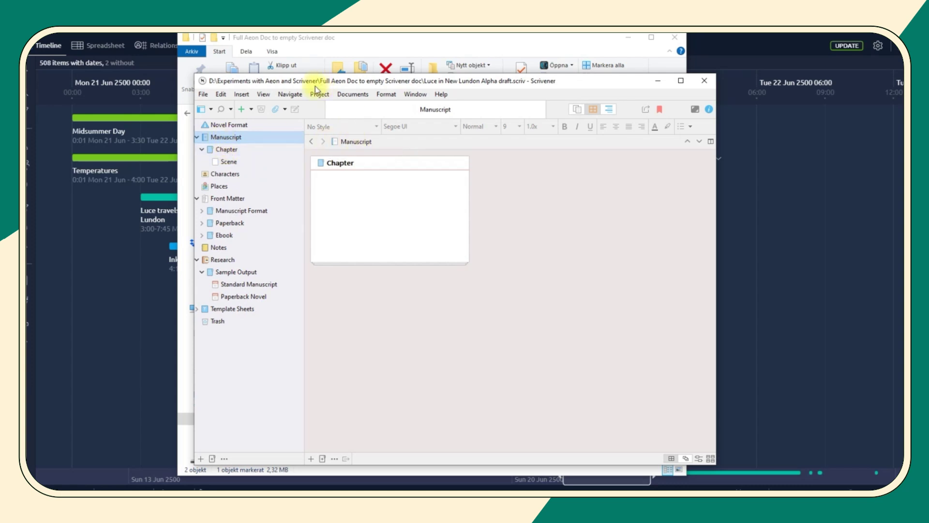
{"action": "left_click", "coordinate": [263, 94]}
{"action": "left_click", "coordinate": [280, 129]}
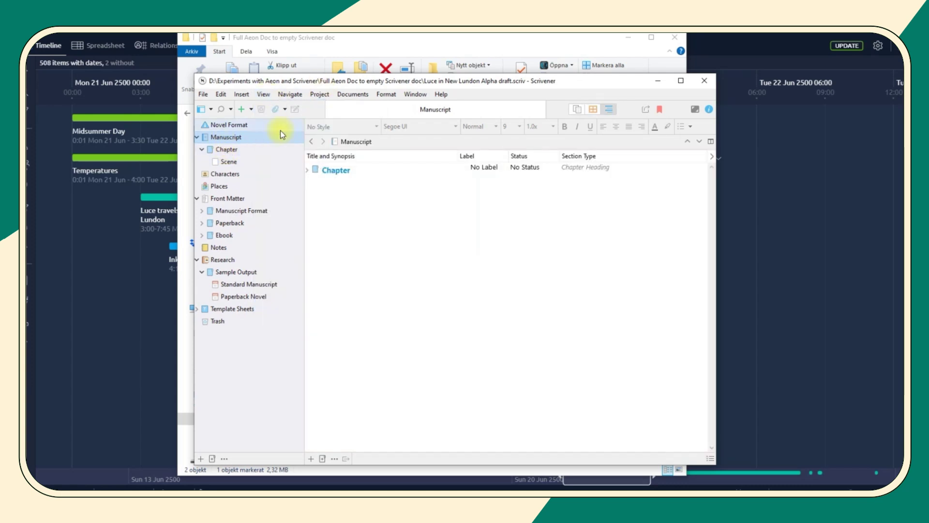
{"action": "left_click", "coordinate": [320, 169]}
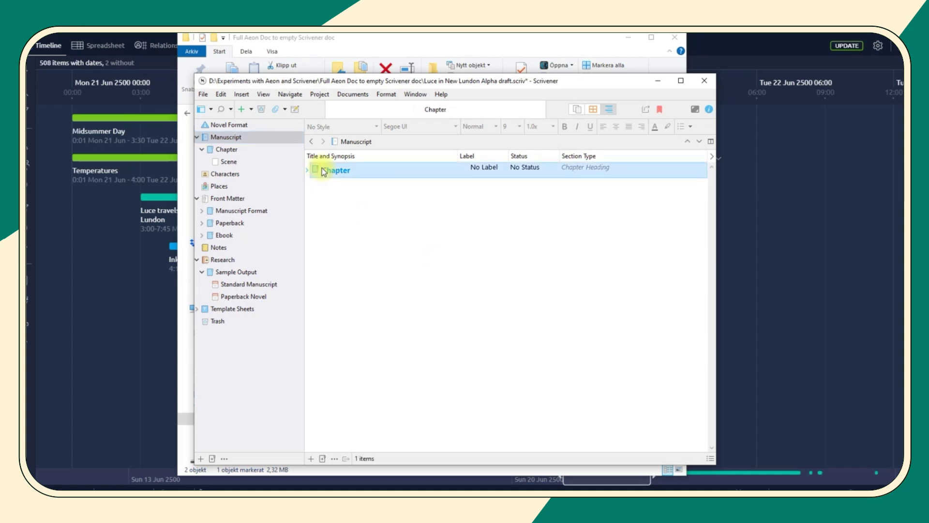
{"action": "left_click_drag", "start_coordinate": [320, 170], "coordinate": [230, 324]}
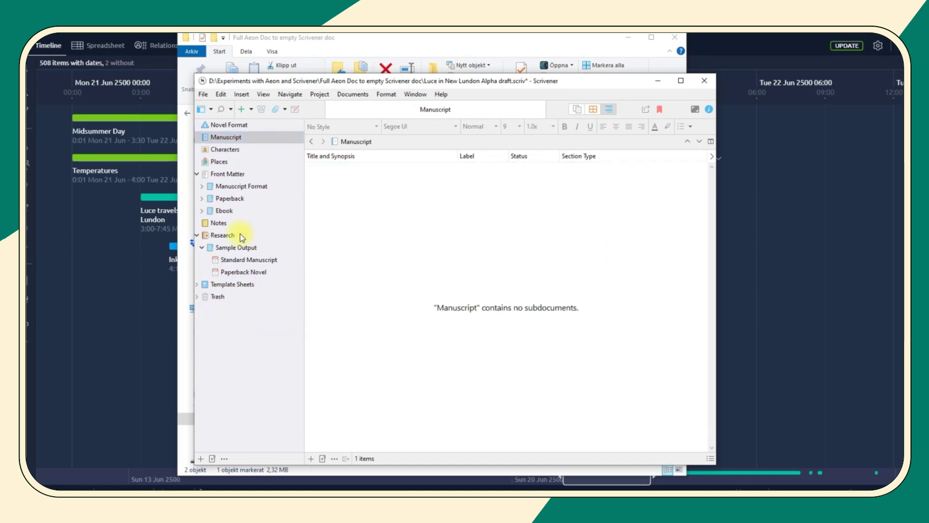
{"action": "left_click", "coordinate": [227, 137]}
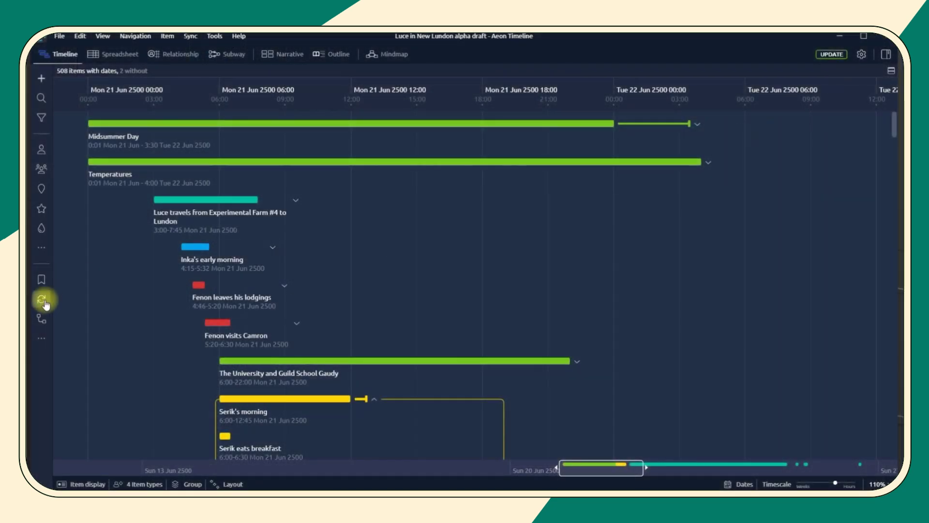
Set up Scrivener syncing linked to 'Luce in New Lundon Alpha draft.scrivx'.
{"action": "left_click", "coordinate": [42, 300]}
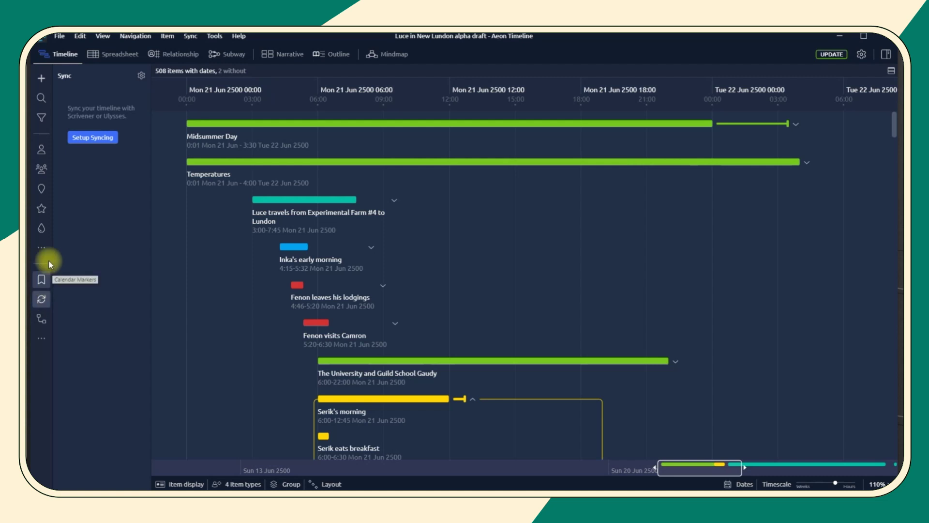
{"action": "left_click", "coordinate": [90, 139]}
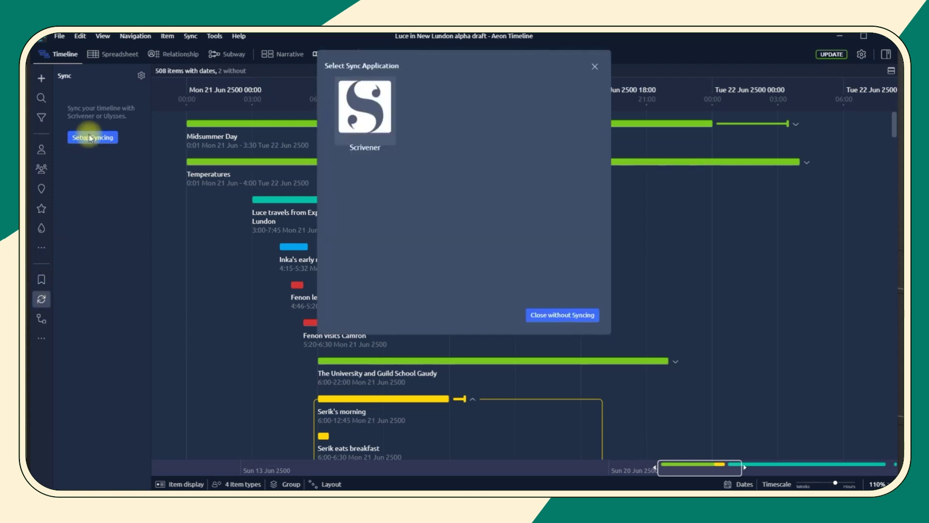
{"action": "left_click", "coordinate": [374, 112]}
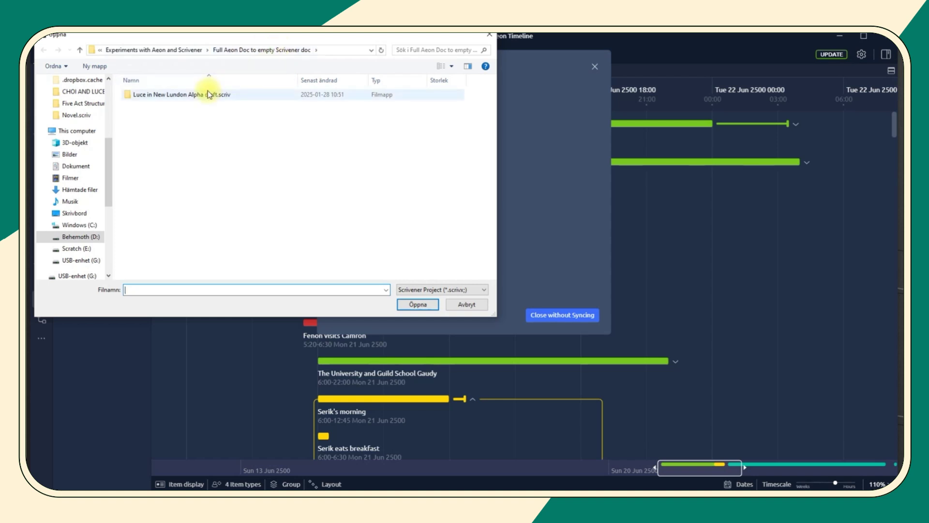
{"action": "mouse_move", "coordinate": [208, 96]}
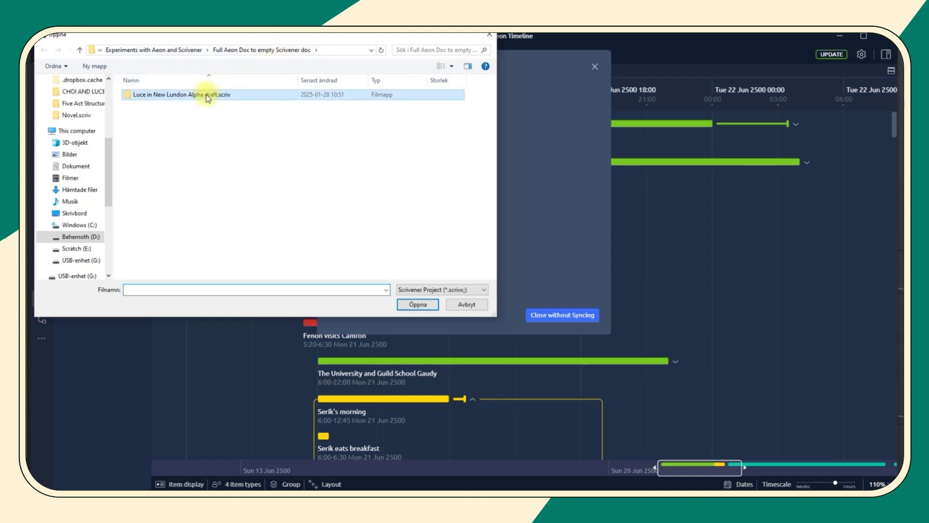
{"action": "double_click", "coordinate": [206, 95]}
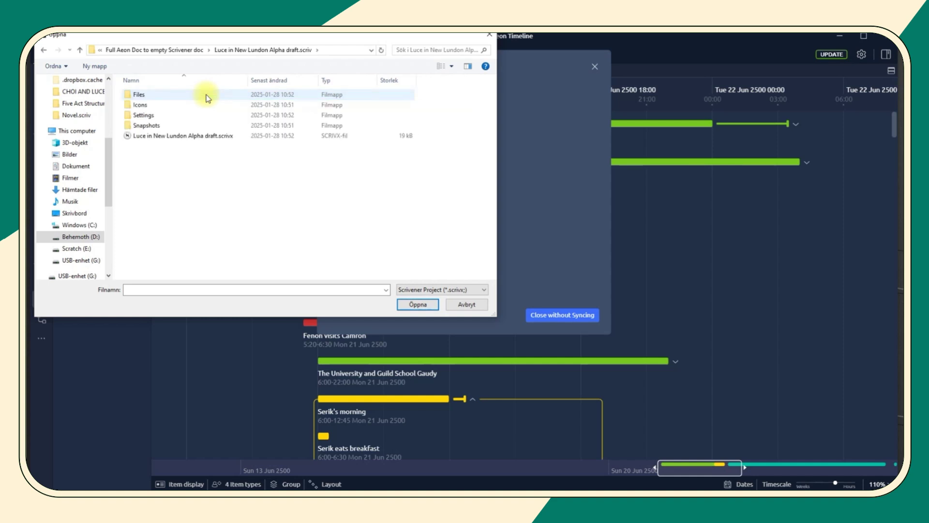
{"action": "left_click", "coordinate": [197, 137]}
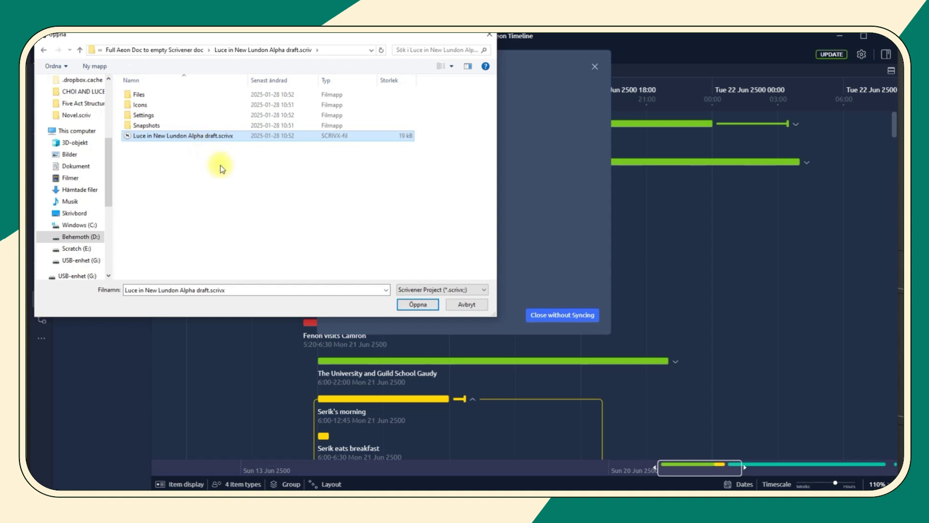
{"action": "left_click", "coordinate": [417, 304]}
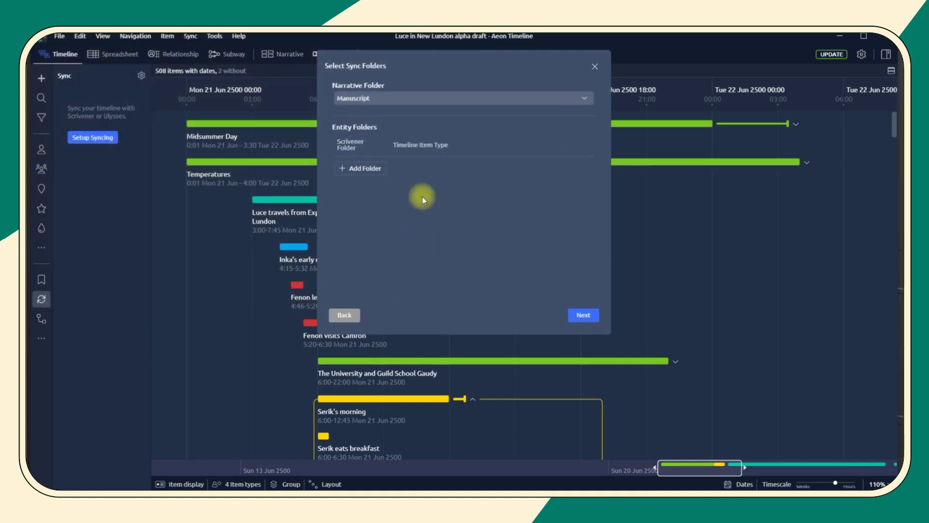
Keep Manuscript as the narrative folder and add Characters as an entity sync folder.
{"action": "left_click", "coordinate": [375, 99]}
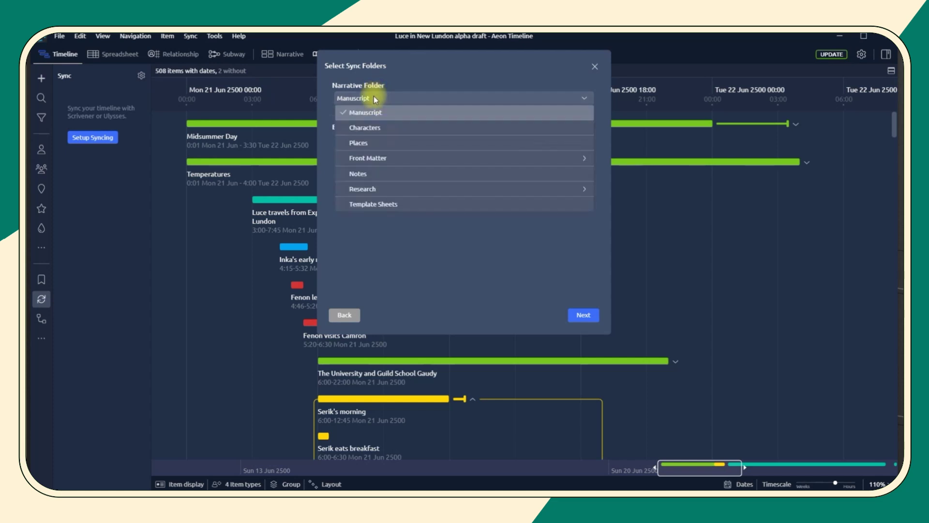
{"action": "left_click", "coordinate": [375, 99]}
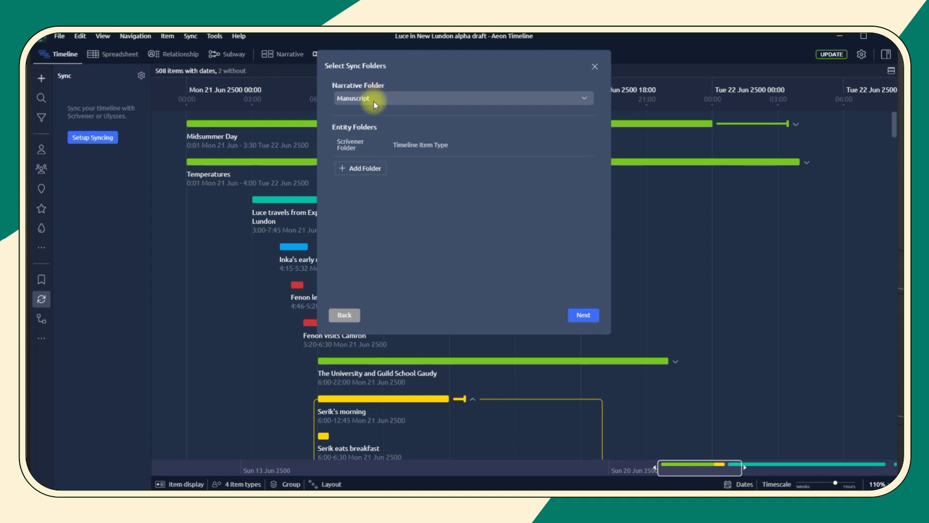
{"action": "left_click", "coordinate": [364, 170]}
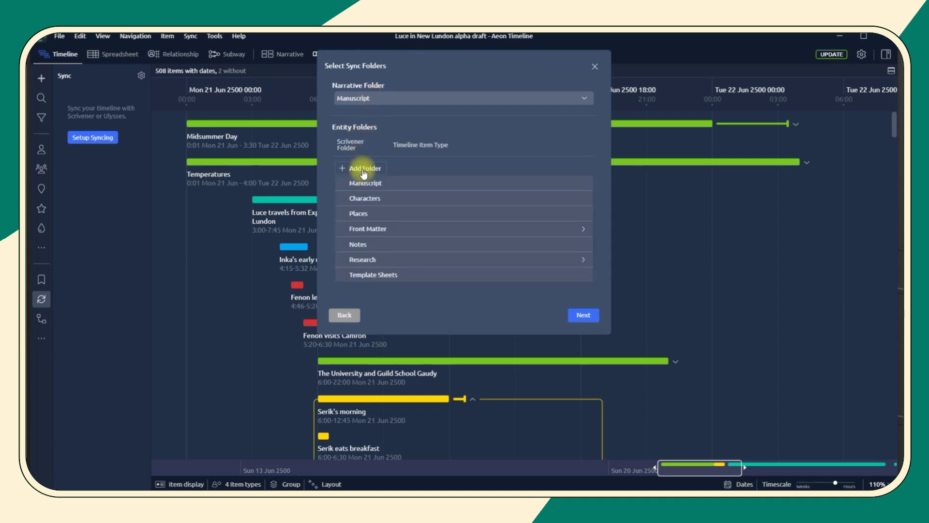
{"action": "left_click", "coordinate": [367, 199]}
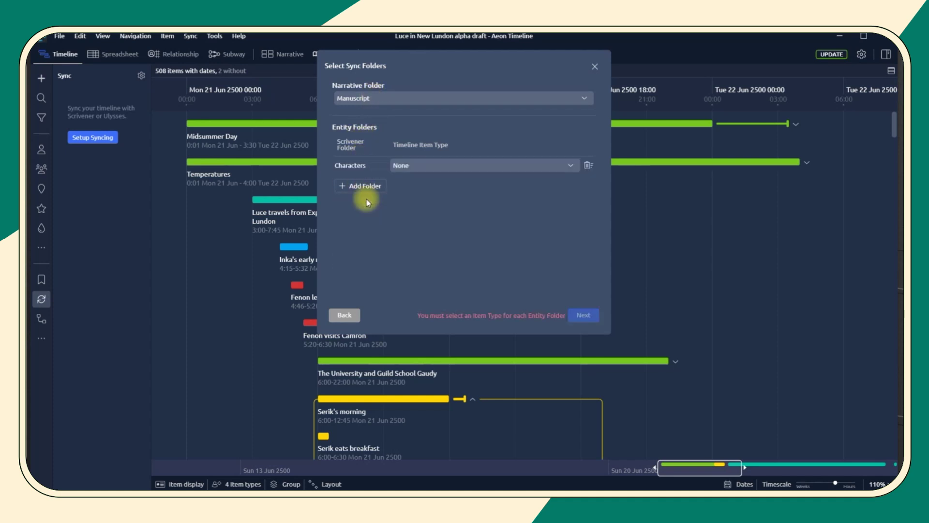
Map the Characters folder to Character items as a flat list and proceed.
{"action": "left_click", "coordinate": [457, 164]}
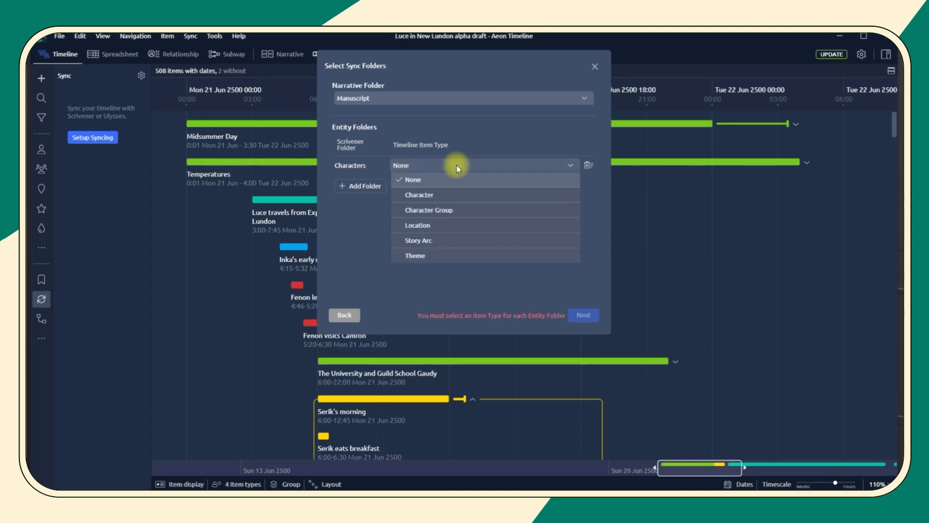
{"action": "left_click", "coordinate": [454, 194]}
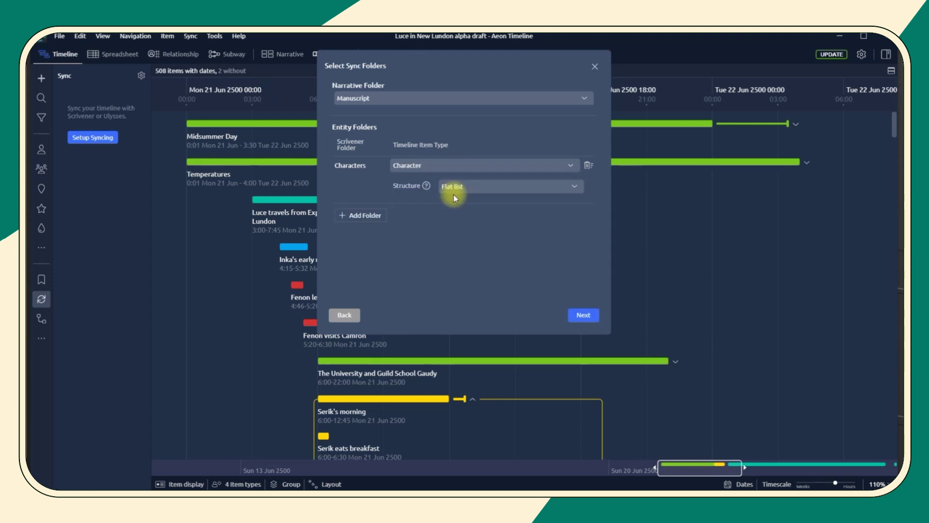
{"action": "left_click", "coordinate": [487, 188]}
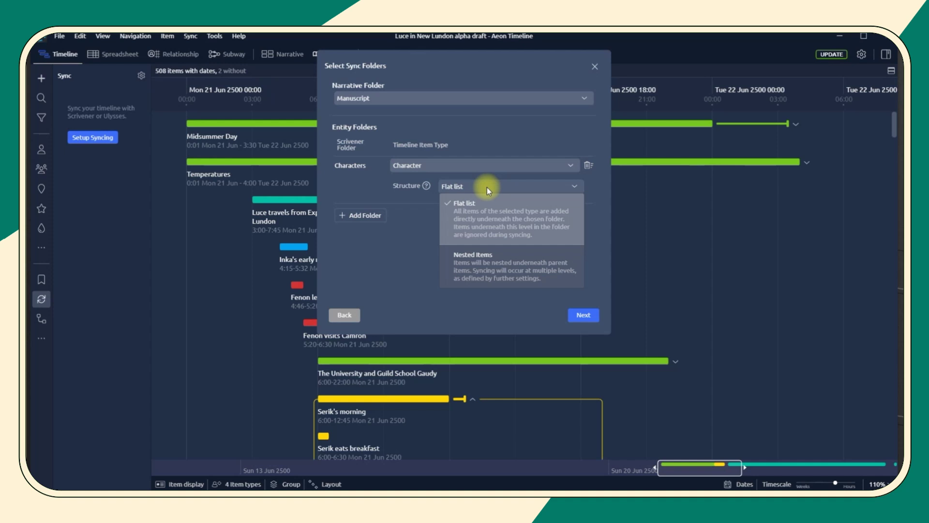
{"action": "left_click", "coordinate": [487, 186]}
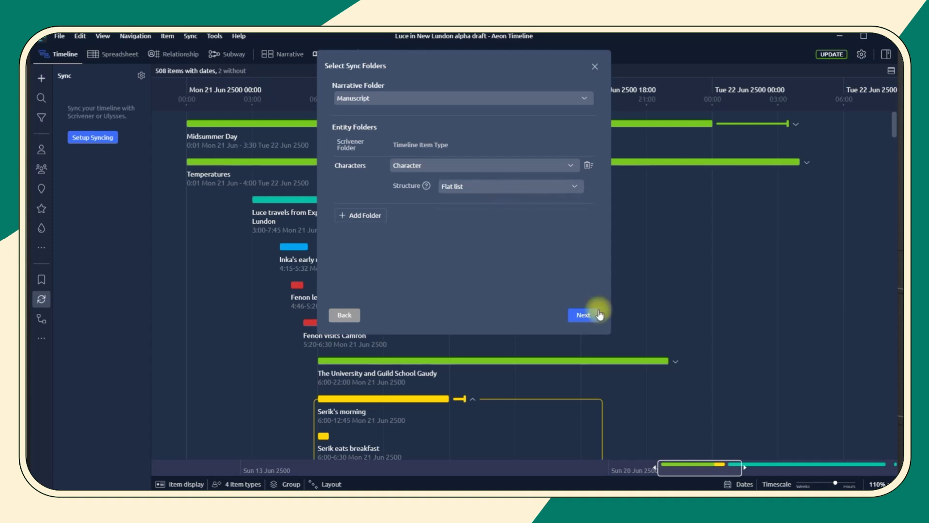
{"action": "left_click", "coordinate": [584, 315]}
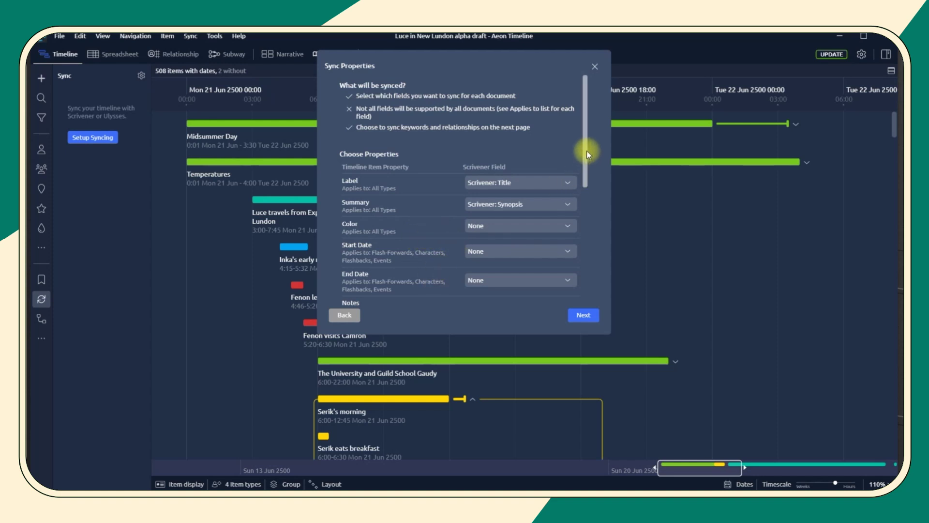
Check the Label-to-title and Summary-to-synopsis mappings, then continue to Sync Relationships.
{"action": "left_click_drag", "start_coordinate": [586, 150], "coordinate": [595, 226]}
{"action": "scroll", "coordinate": [594, 225], "scroll_direction": "down", "scroll_amount": 4}
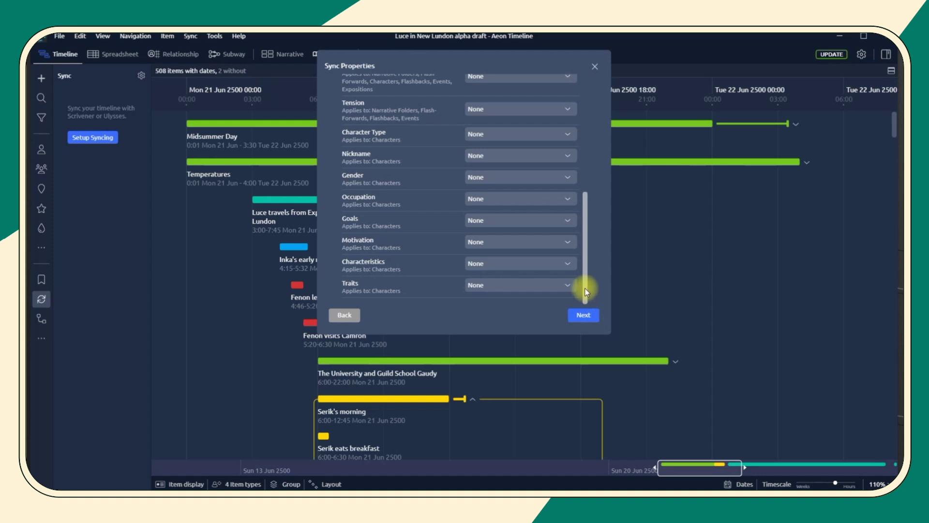
{"action": "left_click_drag", "start_coordinate": [585, 291], "coordinate": [571, 150]}
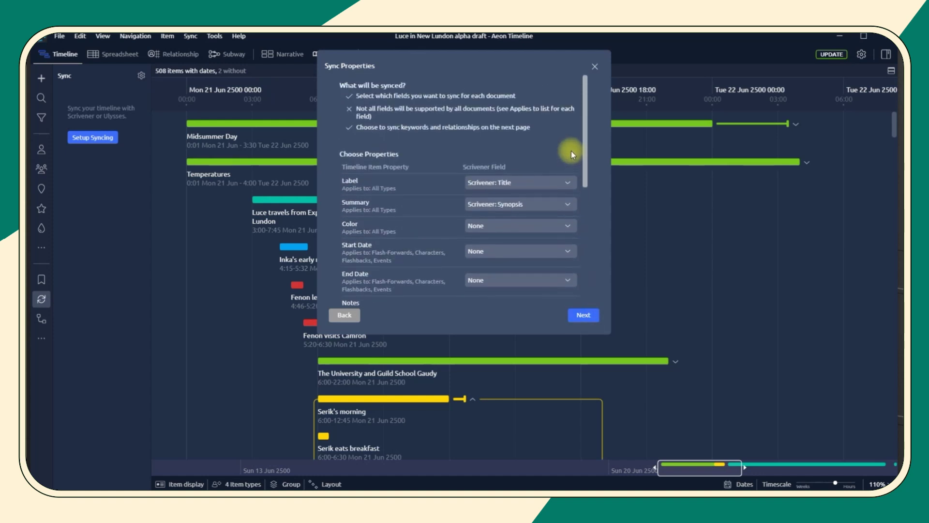
{"action": "left_click", "coordinate": [584, 316]}
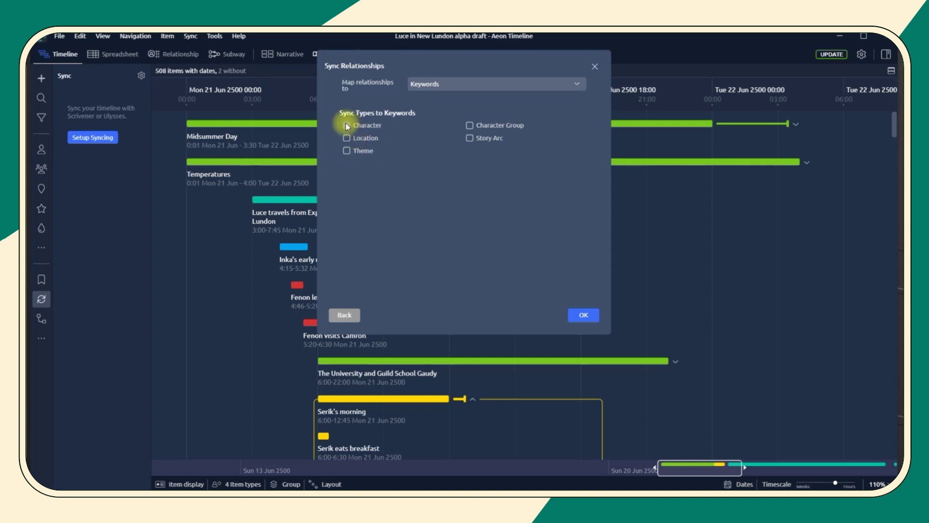
Add Story Arc relationships as keywords, finish the sync, and return to the project folder.
{"action": "left_click", "coordinate": [469, 137]}
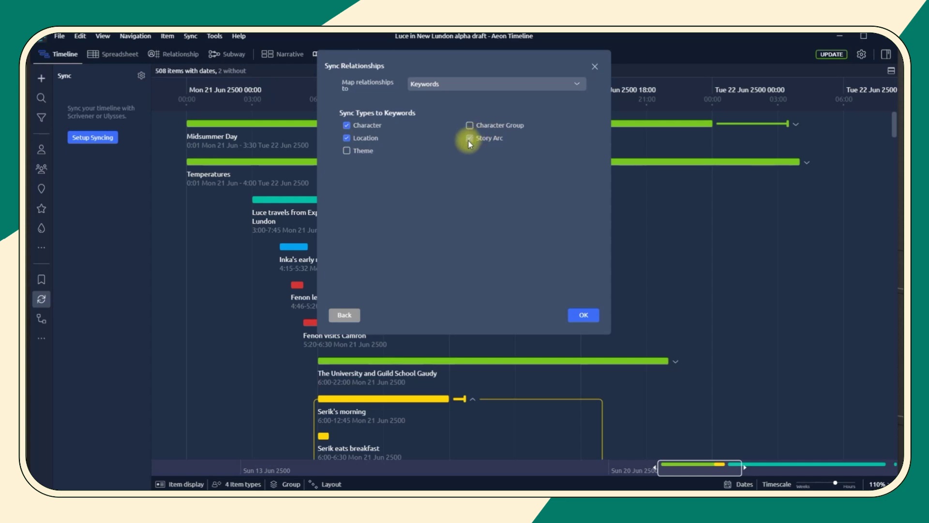
{"action": "left_click", "coordinate": [583, 316]}
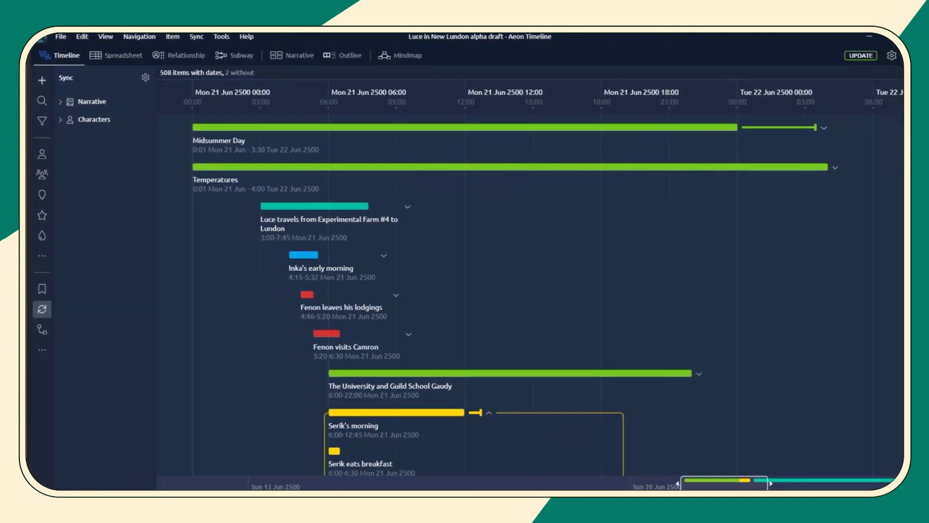
{"action": "left_click", "coordinate": [239, 470]}
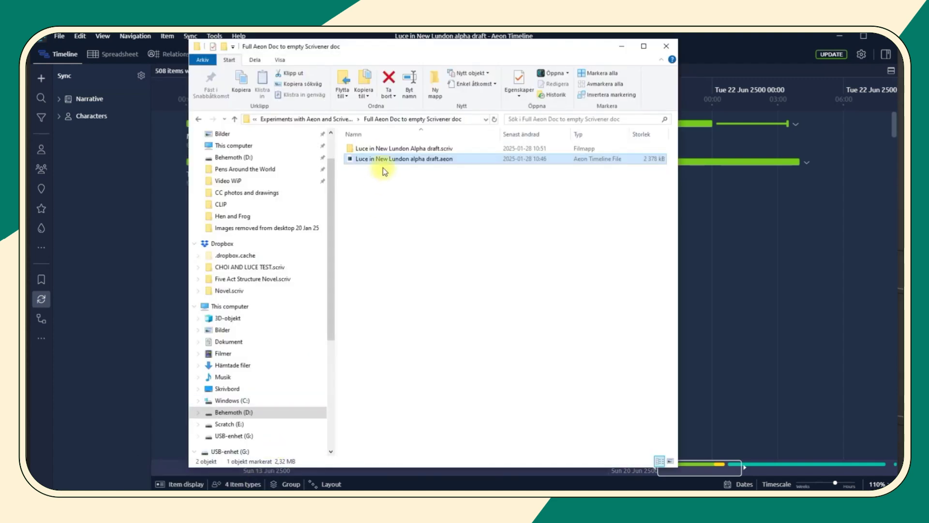
Open the Alpha draft.scriv project's .scrivx file in Scrivener.
{"action": "double_click", "coordinate": [382, 148]}
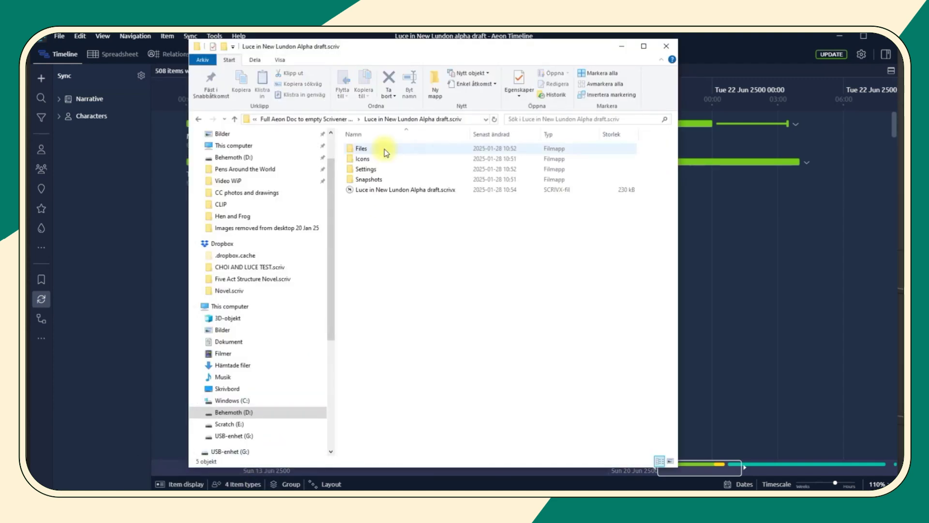
{"action": "left_click", "coordinate": [387, 190]}
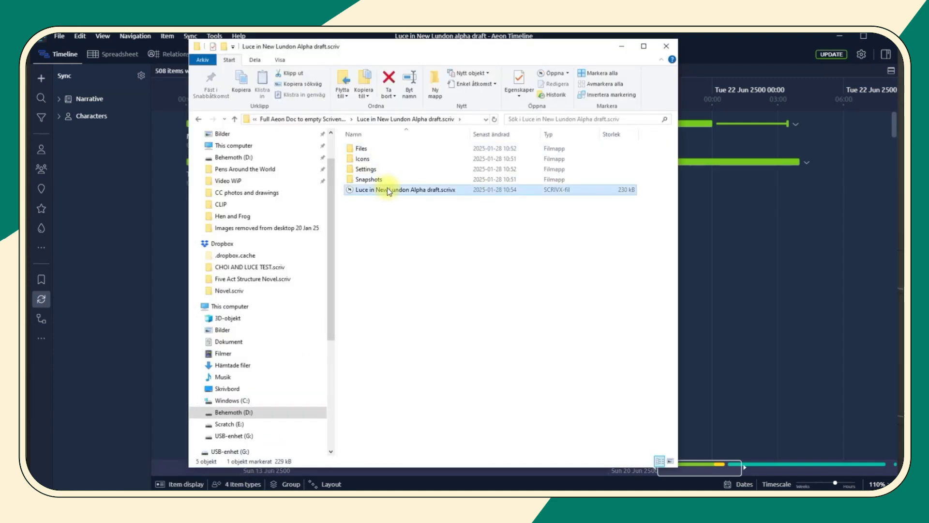
{"action": "double_click", "coordinate": [387, 189]}
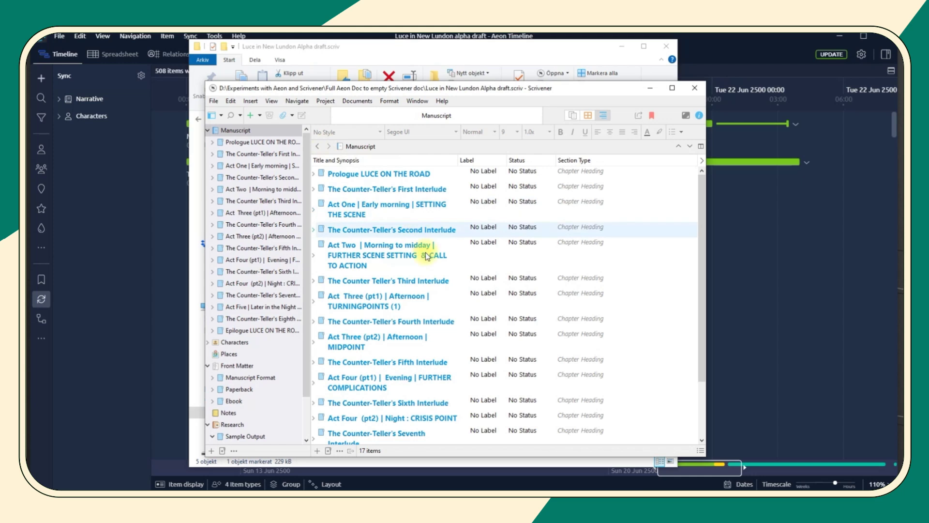
{"action": "scroll", "coordinate": [454, 315], "scroll_direction": "down", "scroll_amount": 3}
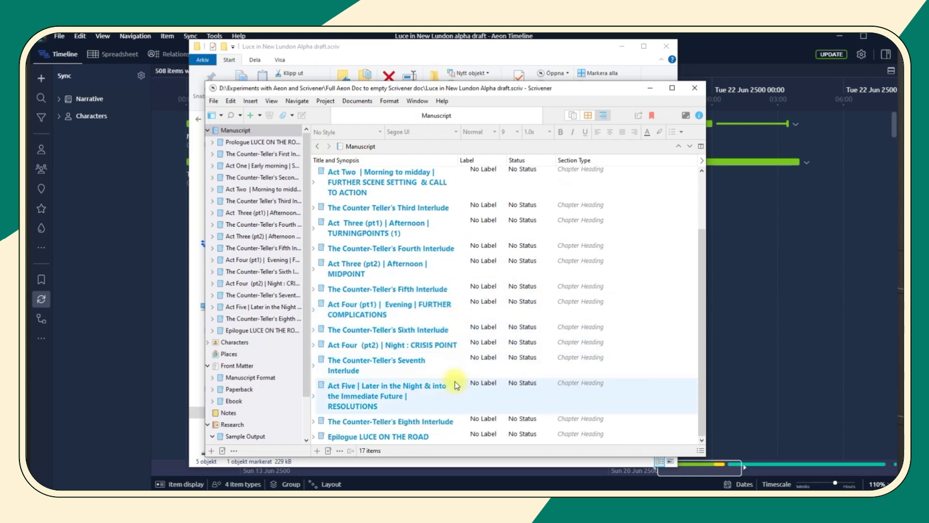
{"action": "scroll", "coordinate": [452, 385], "scroll_direction": "up", "scroll_amount": 3}
Expand the Prologue and its section to inspect the synced scenes, then collapse them.
{"action": "left_click", "coordinate": [311, 173]}
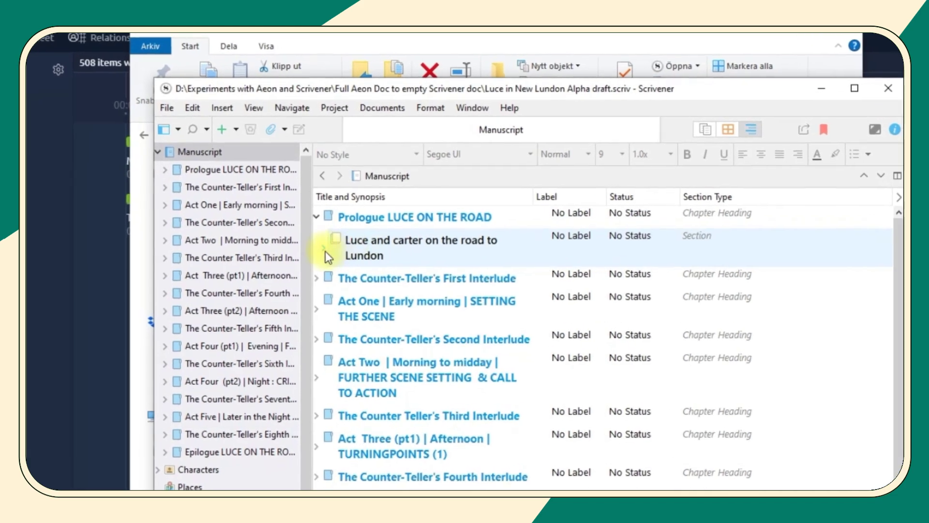
{"action": "left_click", "coordinate": [324, 248]}
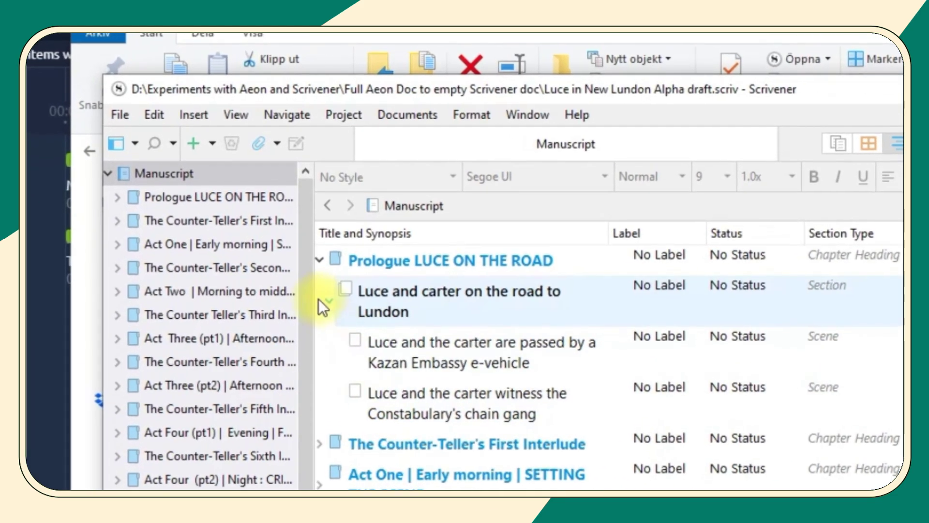
{"action": "left_click", "coordinate": [323, 300]}
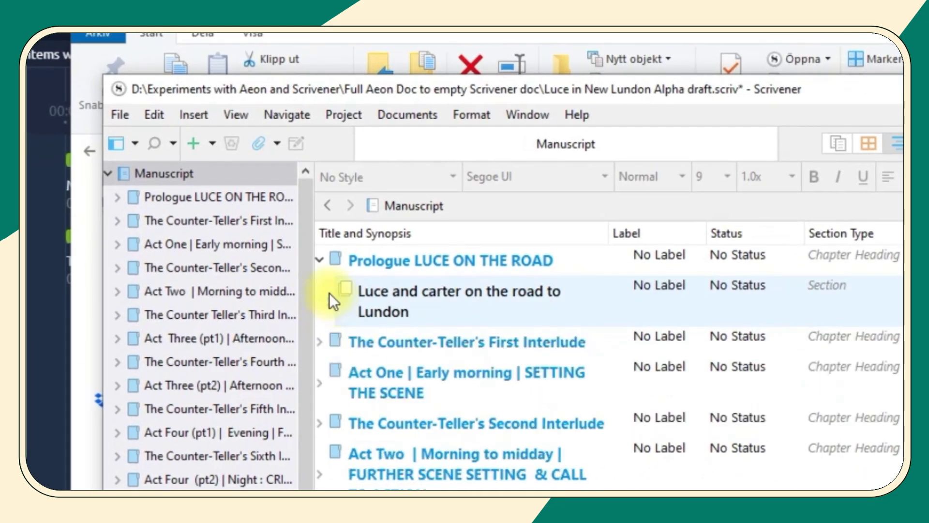
{"action": "left_click", "coordinate": [319, 260]}
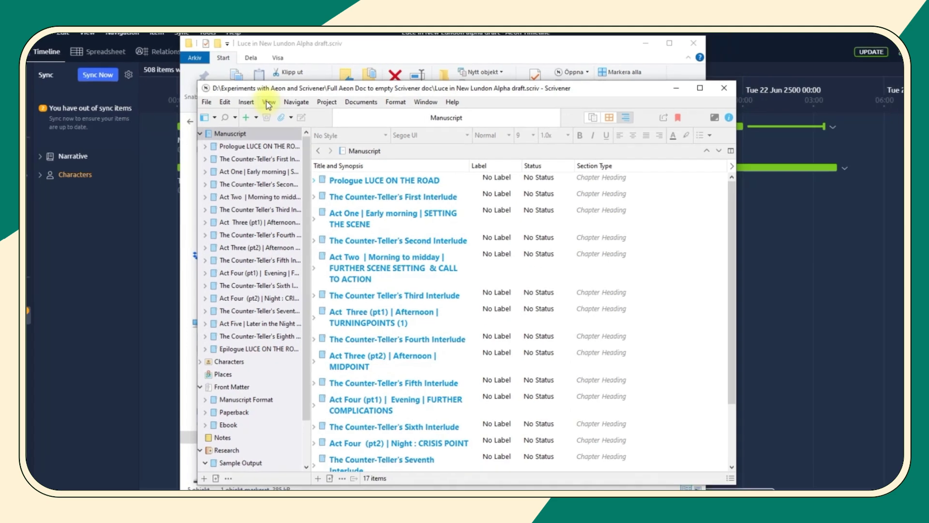
Switch to corkboard view and open the Prologue card's child document, then return.
{"action": "left_click", "coordinate": [256, 106]}
{"action": "left_click", "coordinate": [279, 125]}
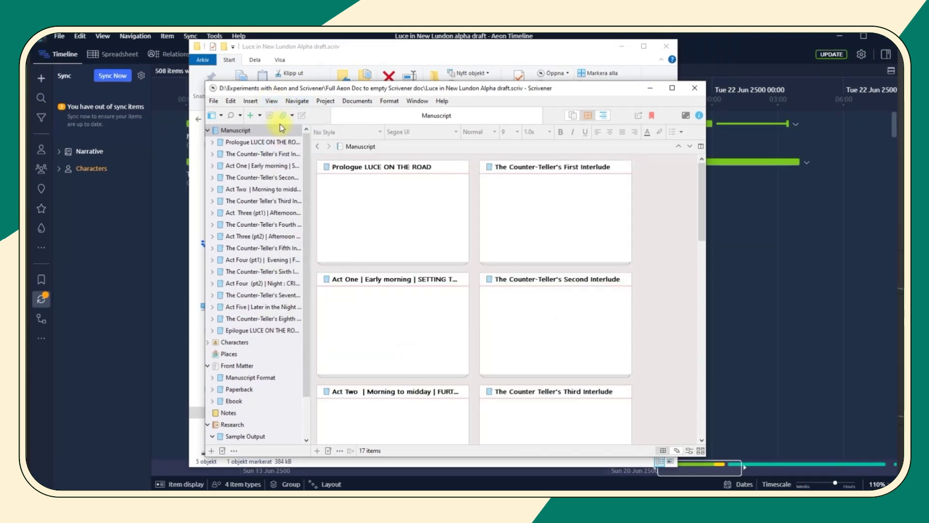
{"action": "double_click", "coordinate": [327, 169]}
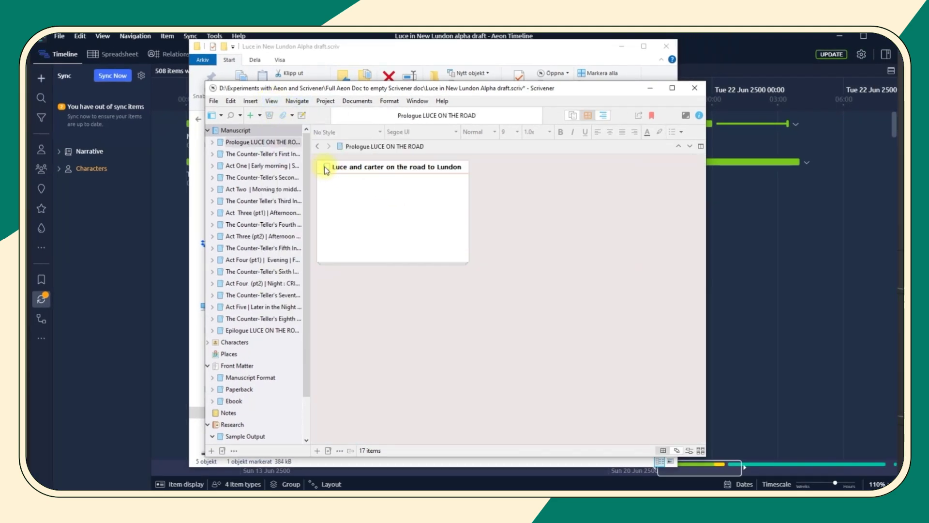
{"action": "left_click", "coordinate": [317, 146]}
{"action": "left_click", "coordinate": [318, 147]}
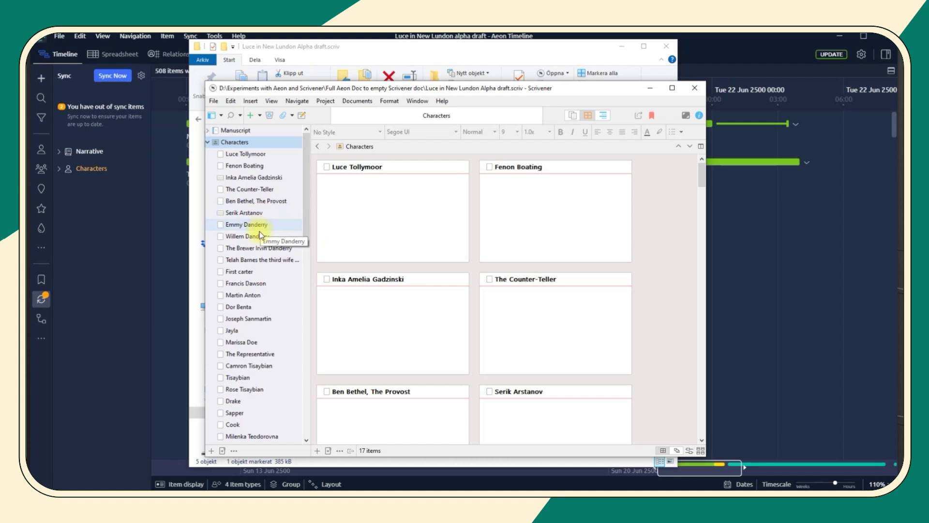
Review the 17 synced character documents, then close Scrivener and the Explorer window.
{"action": "left_click", "coordinate": [208, 142]}
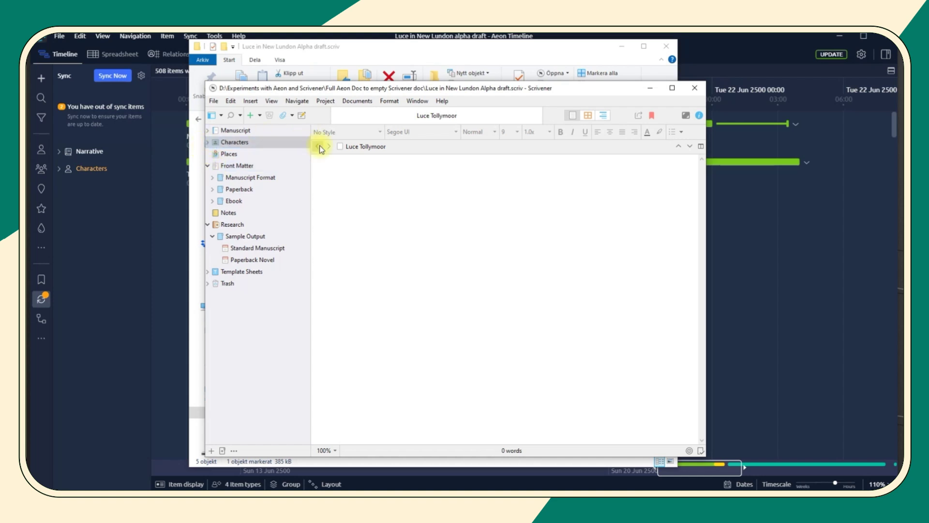
{"action": "left_click", "coordinate": [694, 87]}
{"action": "left_click", "coordinate": [666, 45]}
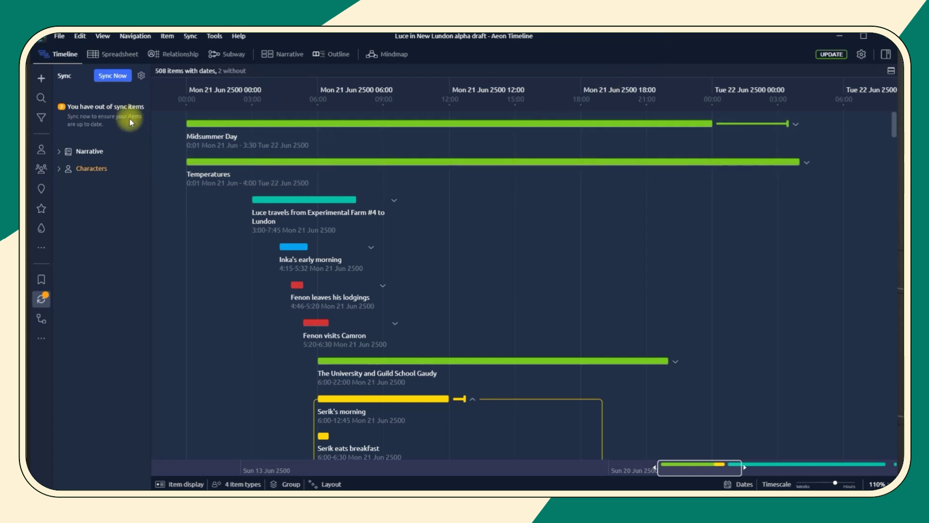
Re-sync the alpha draft timeline with Scrivener, then close the timeline document.
{"action": "left_click", "coordinate": [118, 79]}
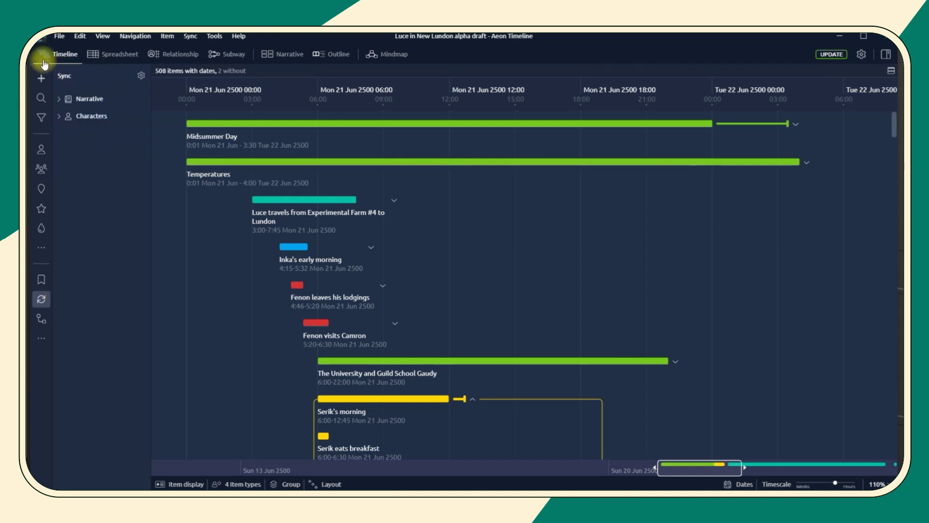
{"action": "left_click", "coordinate": [60, 39]}
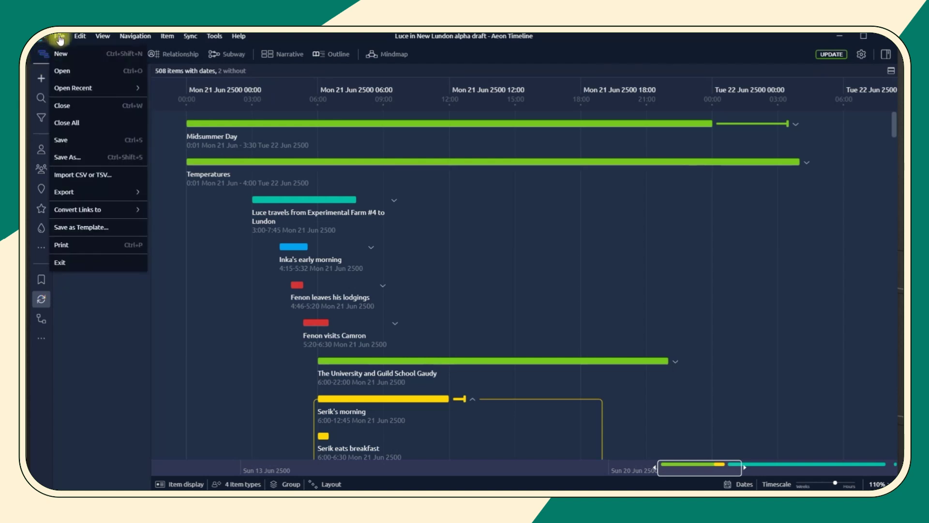
{"action": "left_click", "coordinate": [71, 106]}
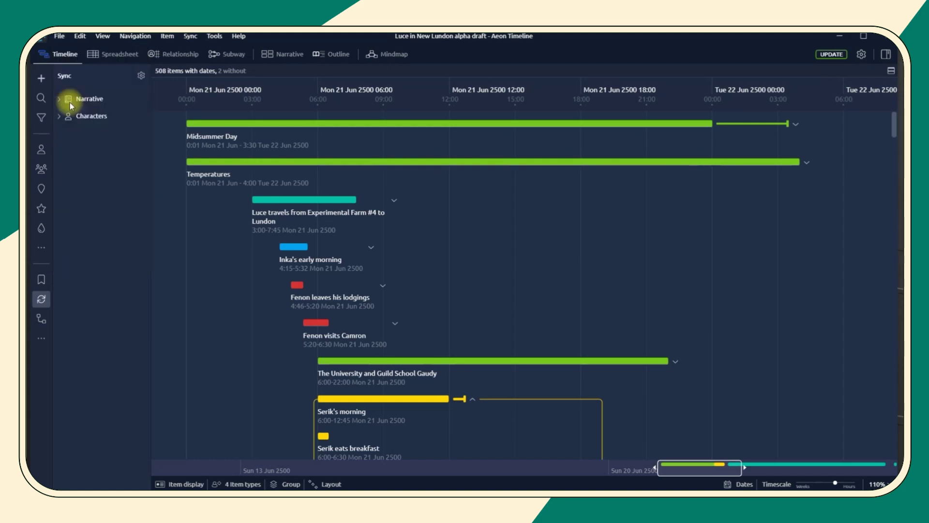